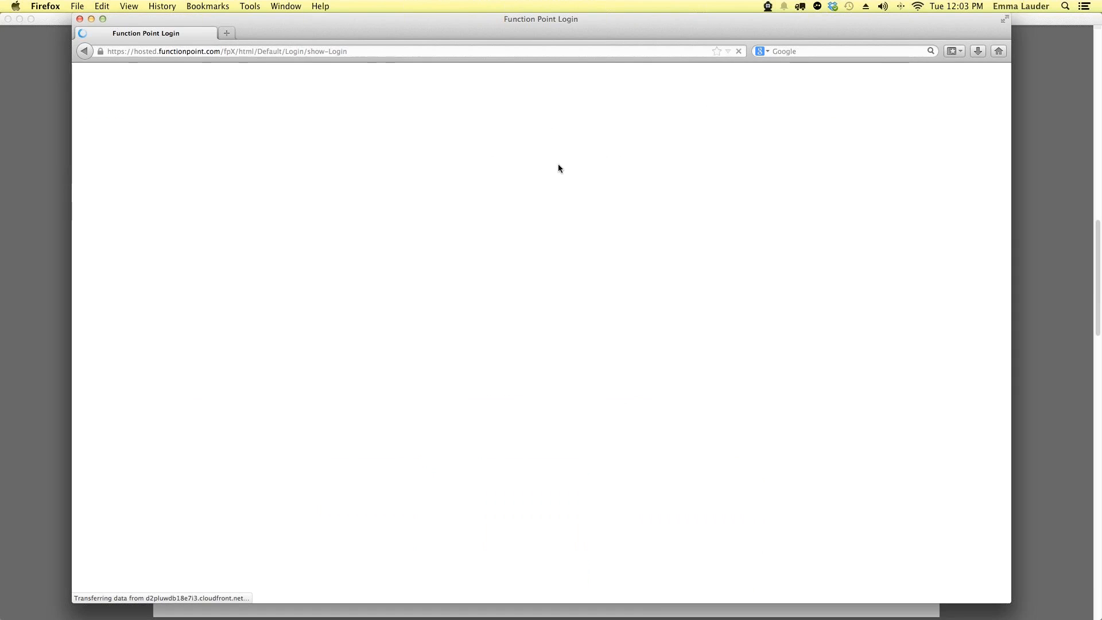
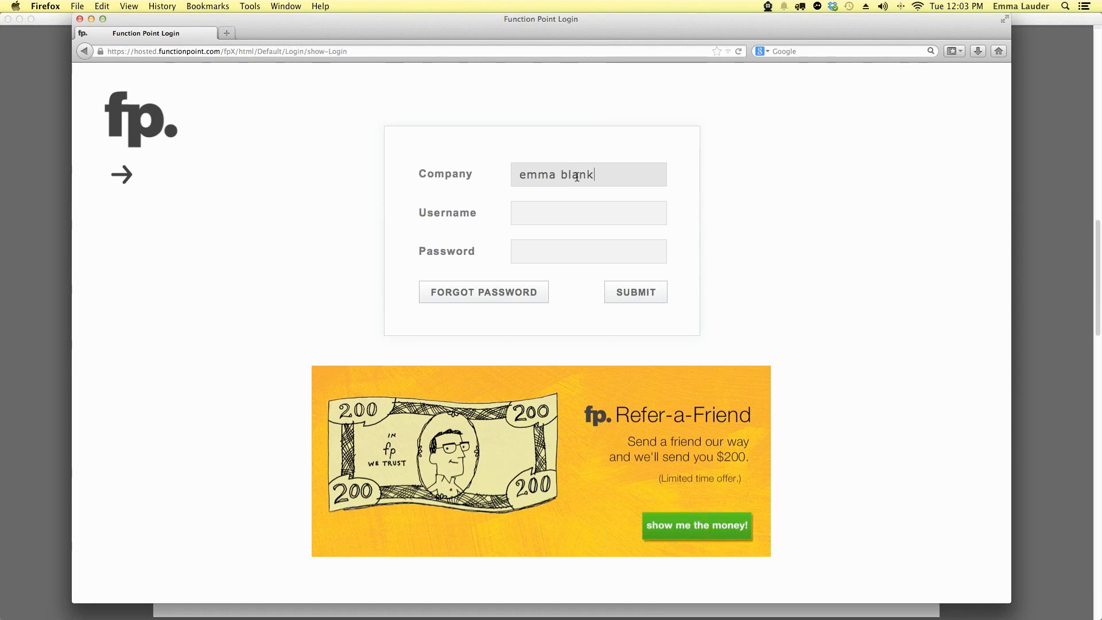
# Step: Sign in with the company name, username and password to reach the home dashboard
pyautogui.press('Tab')
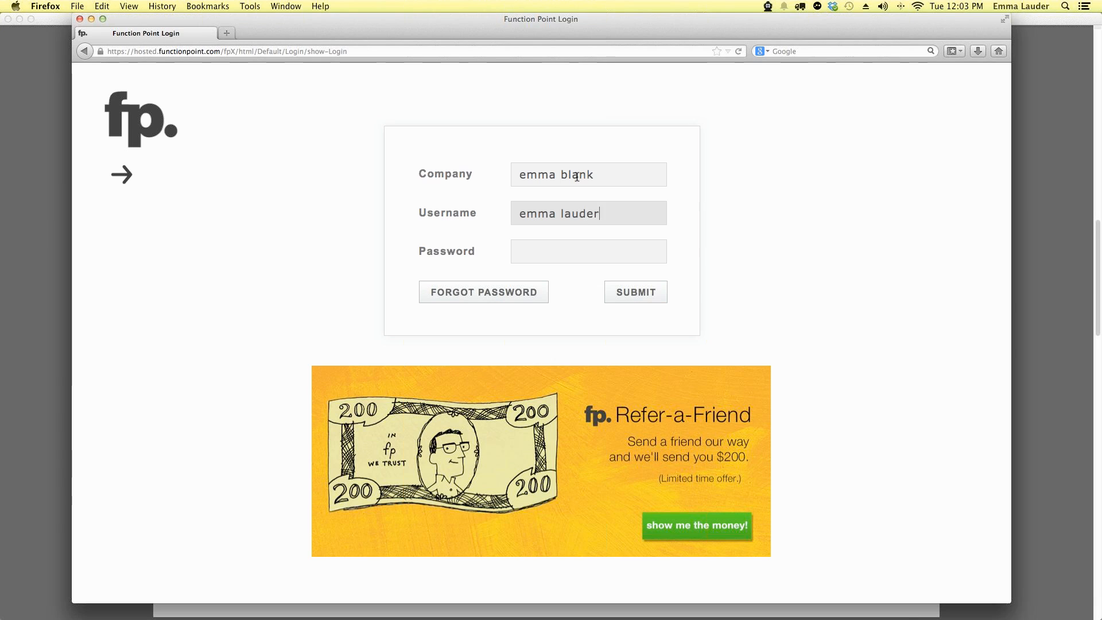
pyautogui.press('Tab')
pyautogui.write('•••••••')
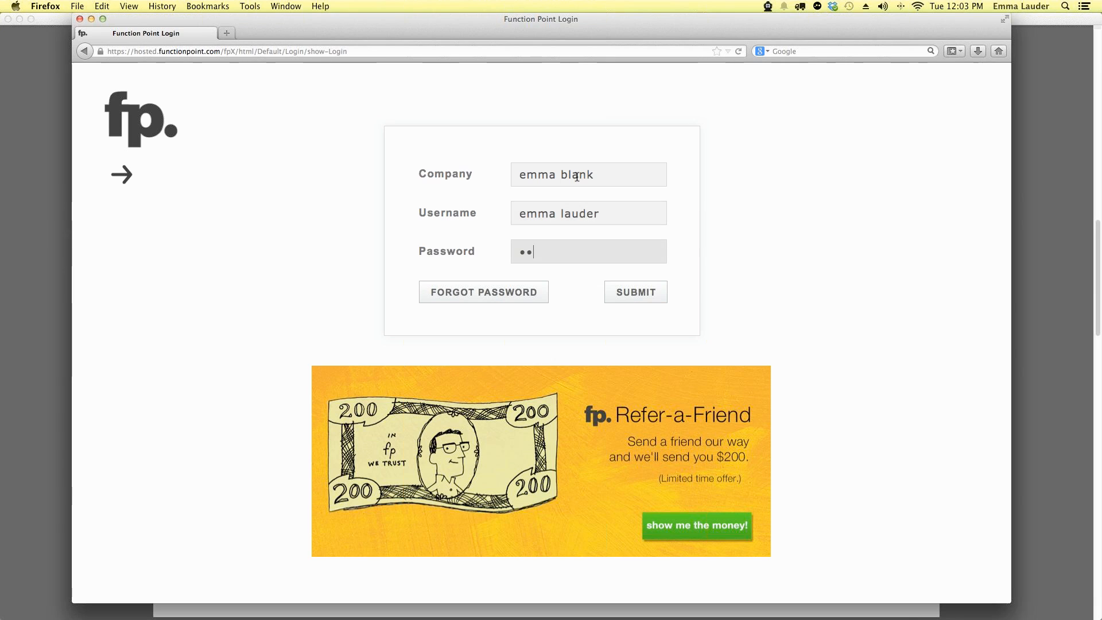
pyautogui.press('Return')
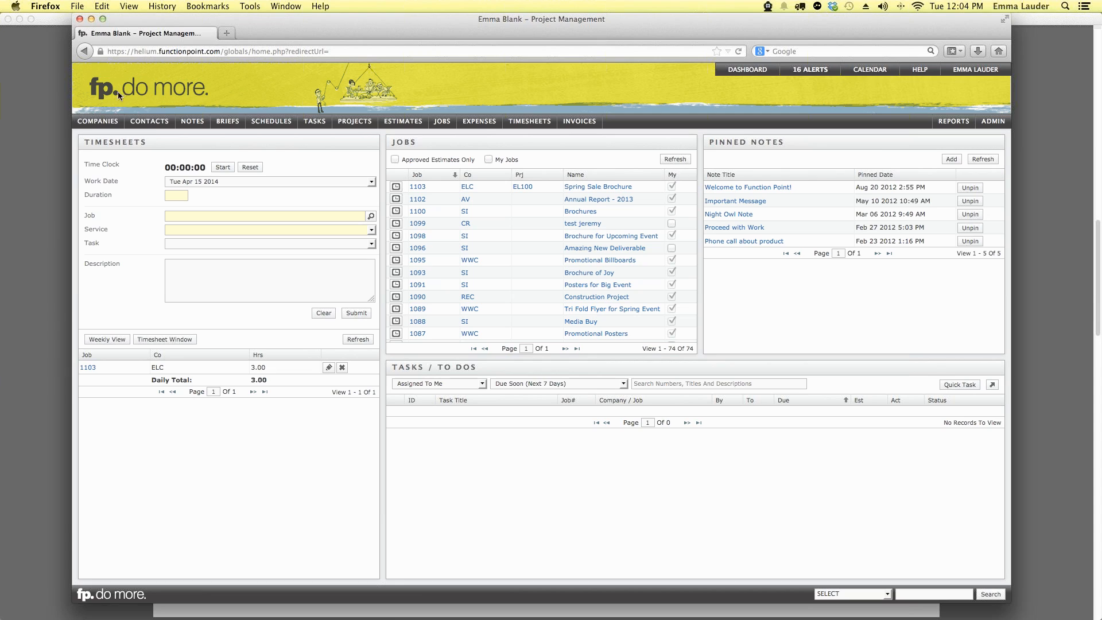
# Step: Open the Find Company search form from the COMPANIES menu
pyautogui.moveTo(96, 125)
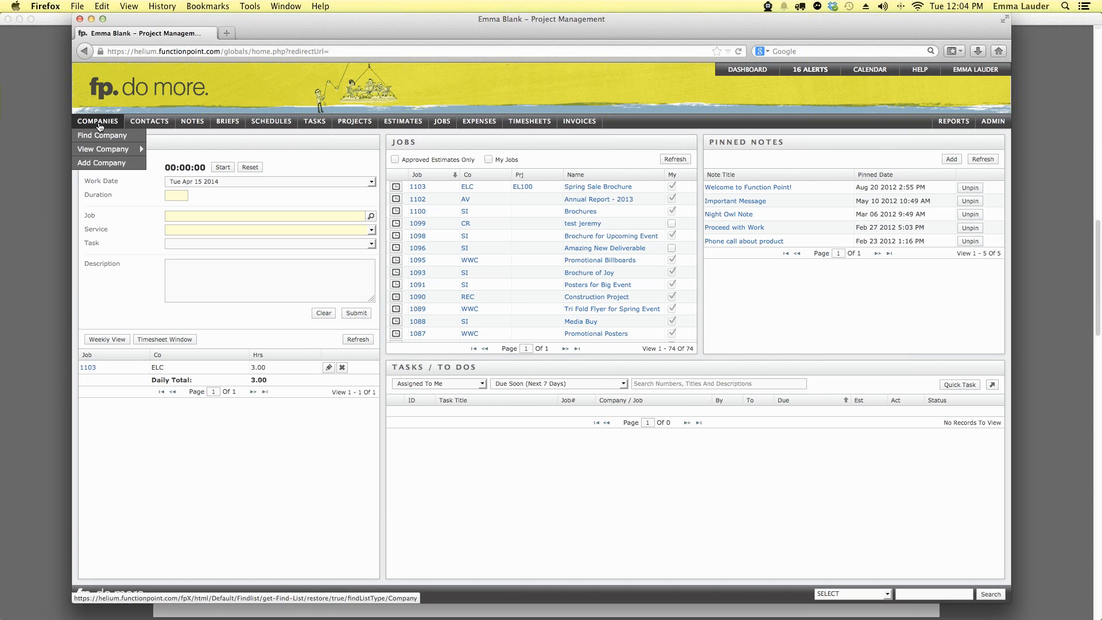
pyautogui.click(101, 136)
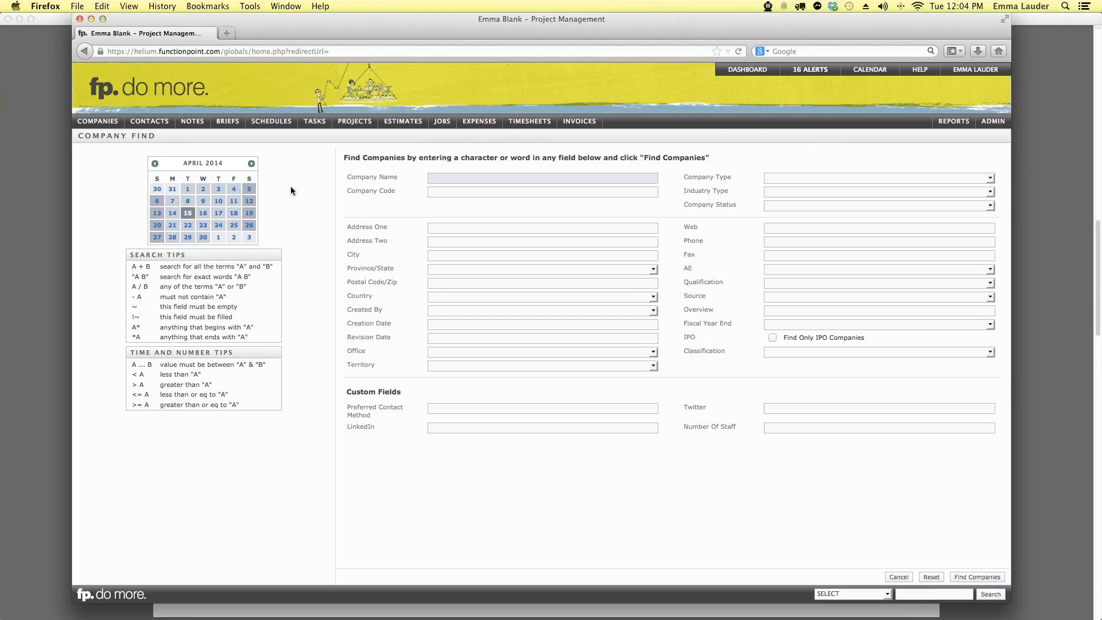
# Step: Leave every company search field blank and run Find Companies to list all companies
pyautogui.click(447, 193)
pyautogui.click(447, 228)
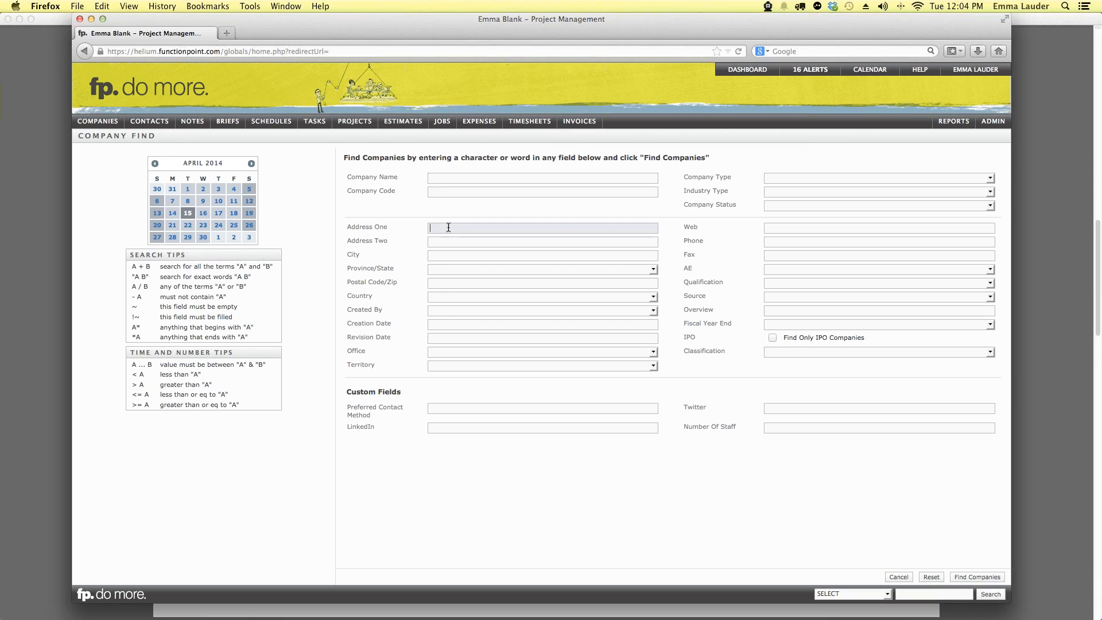
pyautogui.click(444, 241)
pyautogui.click(444, 256)
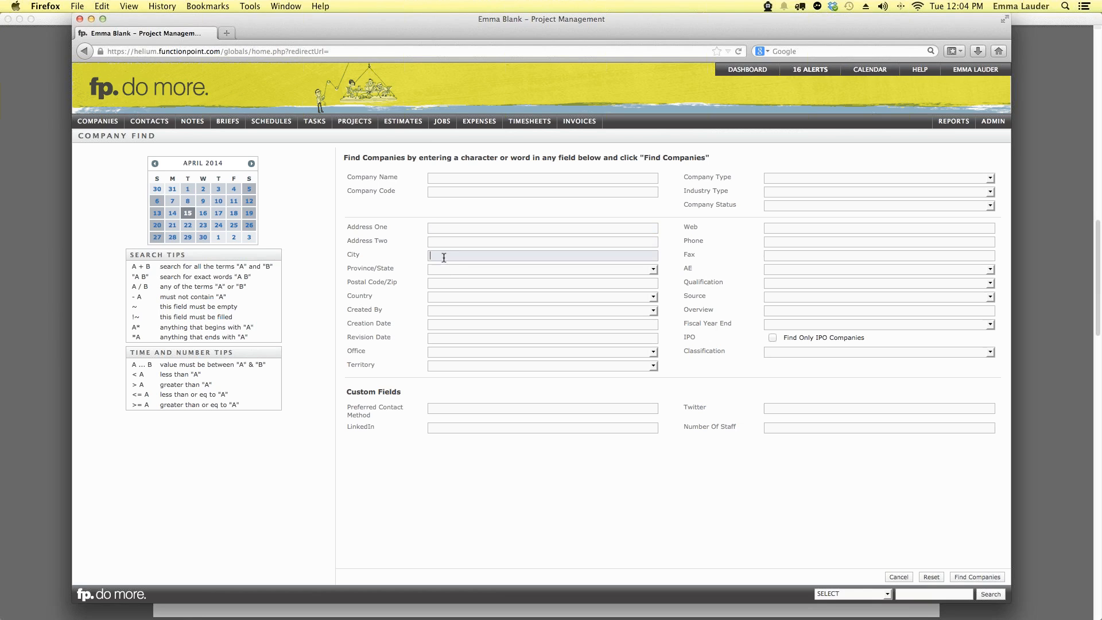
pyautogui.click(446, 267)
pyautogui.click(449, 264)
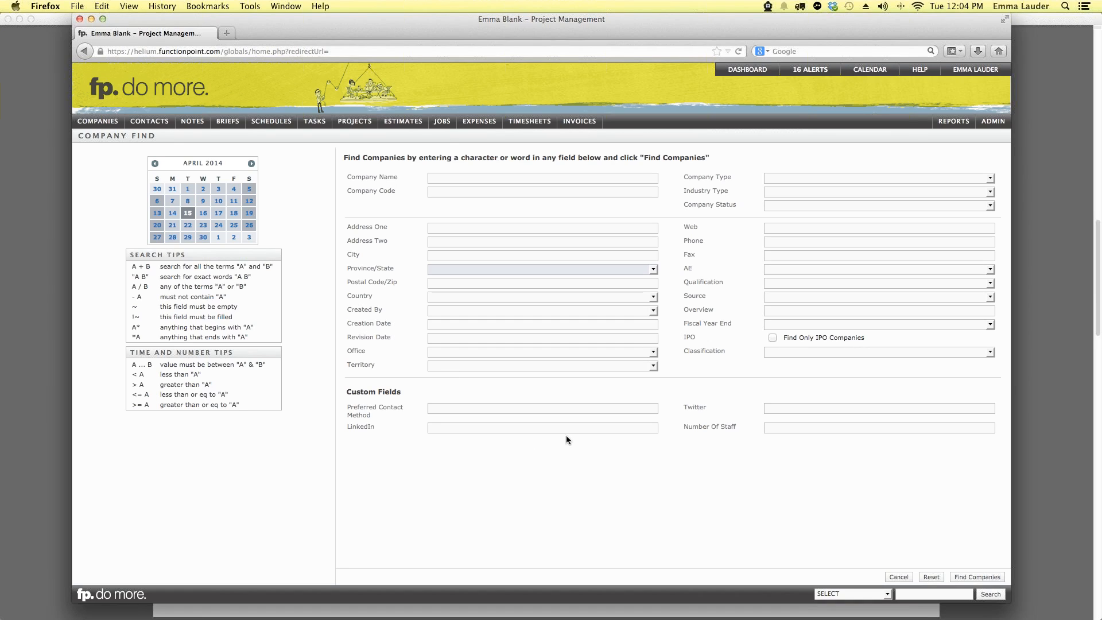
pyautogui.click(784, 242)
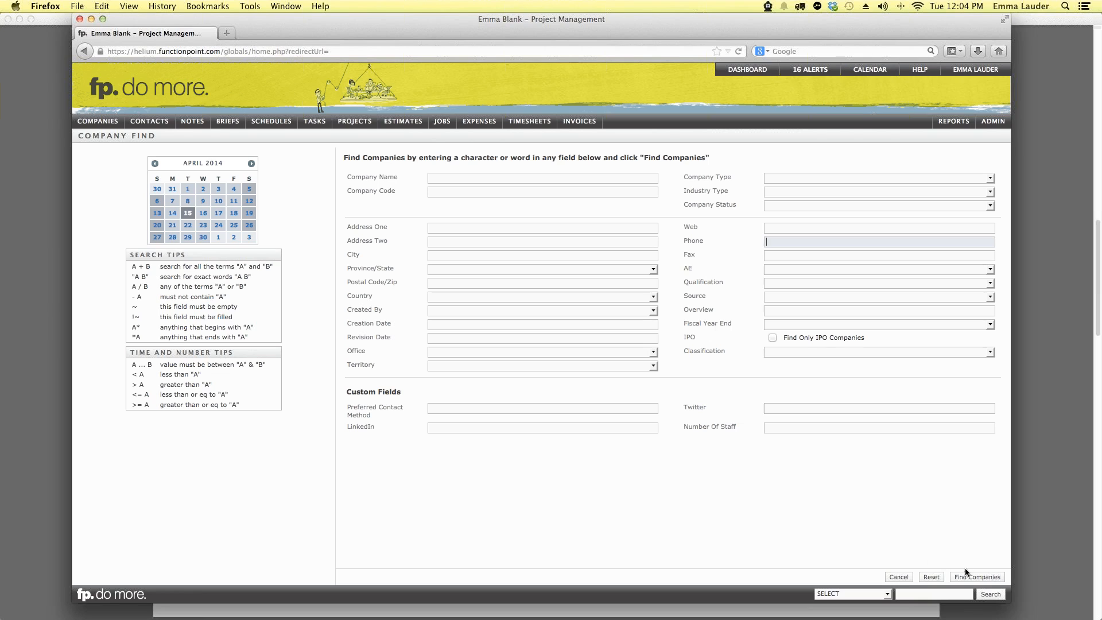
pyautogui.click(974, 583)
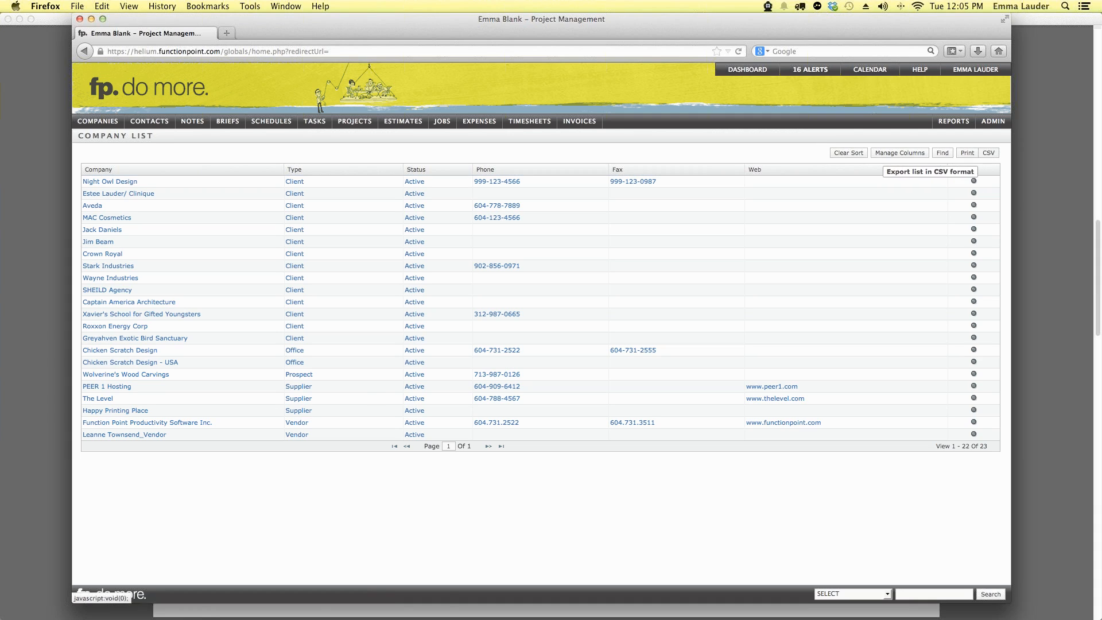
# Step: Add AE and City, drop Fax, put Phone after Web and Edit last, then save the columns
pyautogui.click(904, 153)
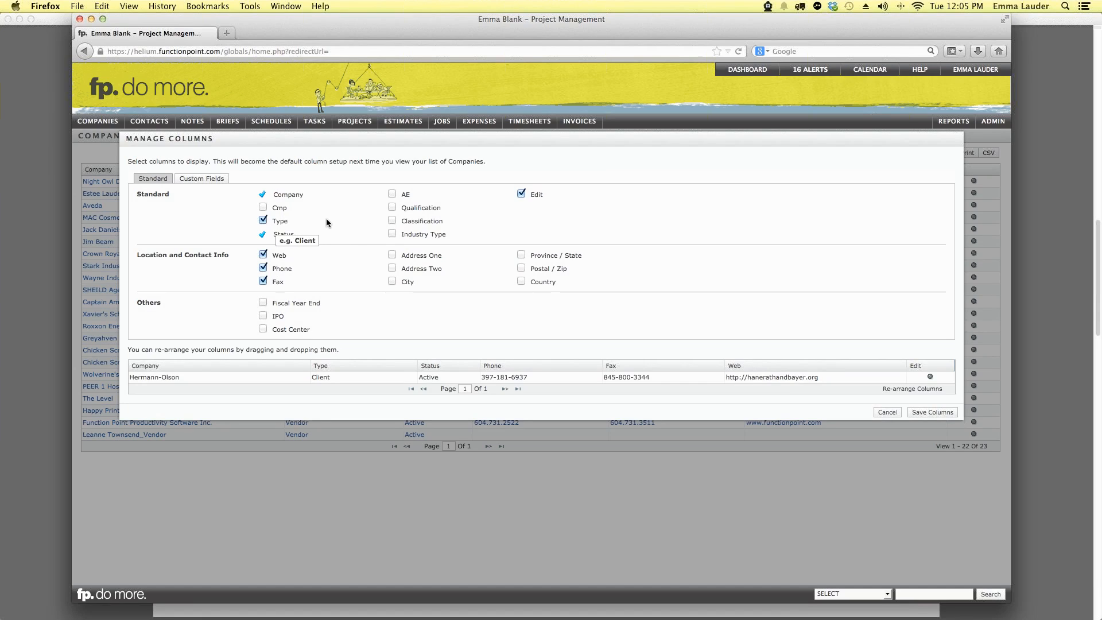
pyautogui.click(392, 194)
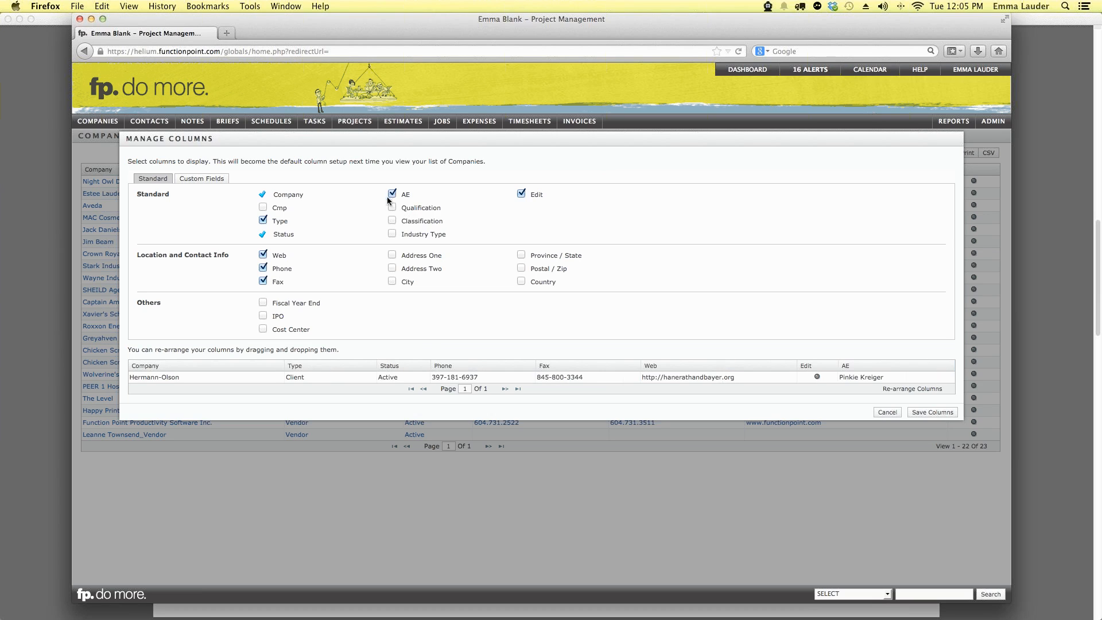
pyautogui.click(263, 281)
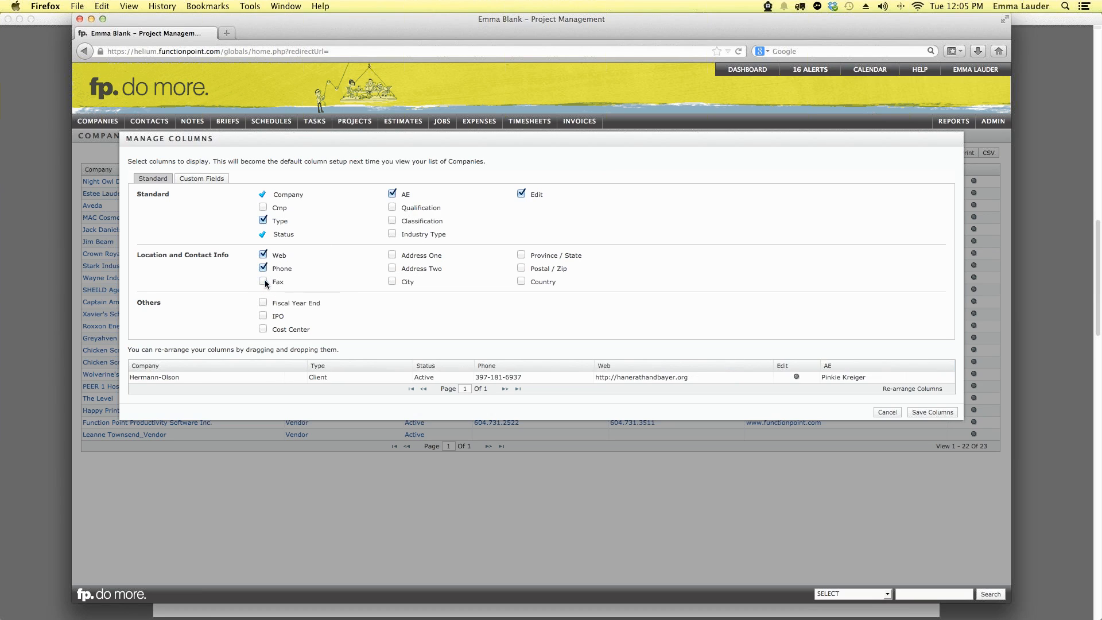
pyautogui.click(392, 281)
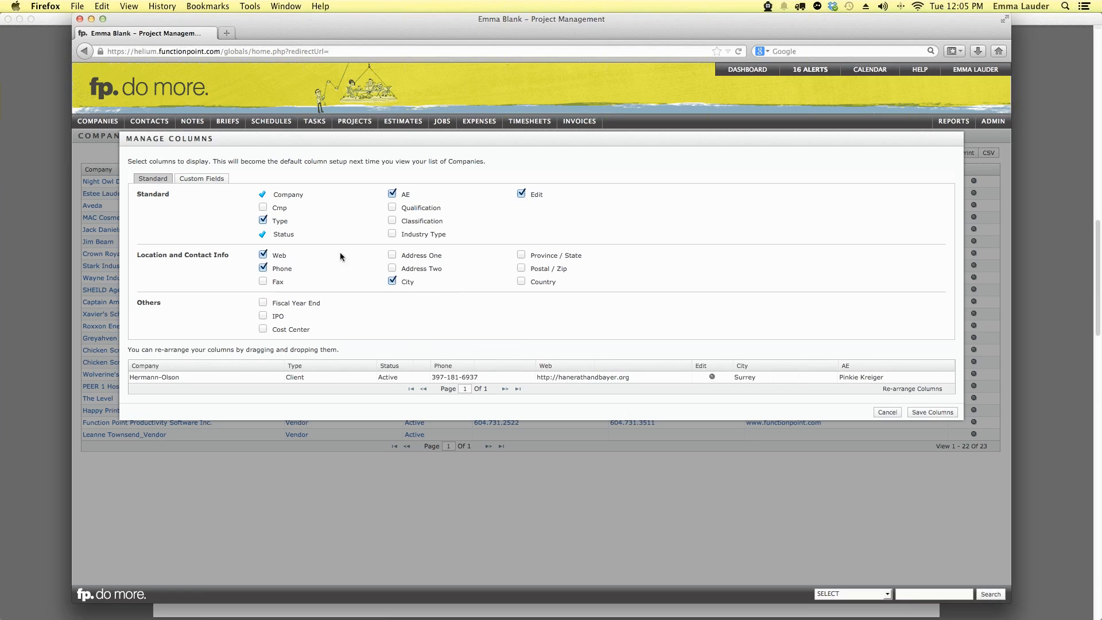
pyautogui.click(205, 179)
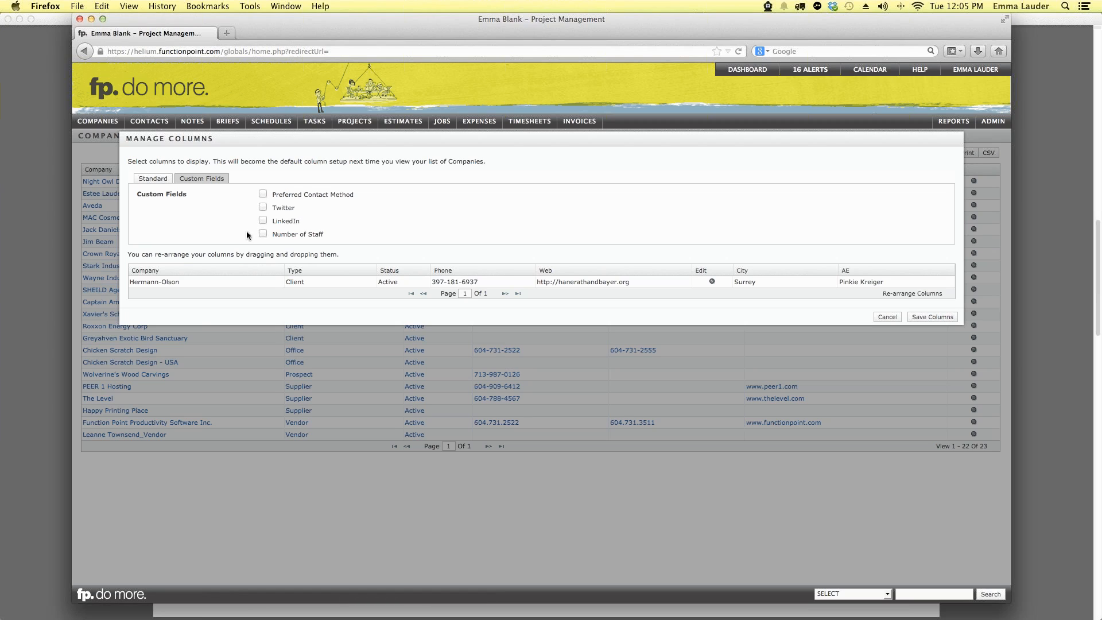
pyautogui.click(152, 179)
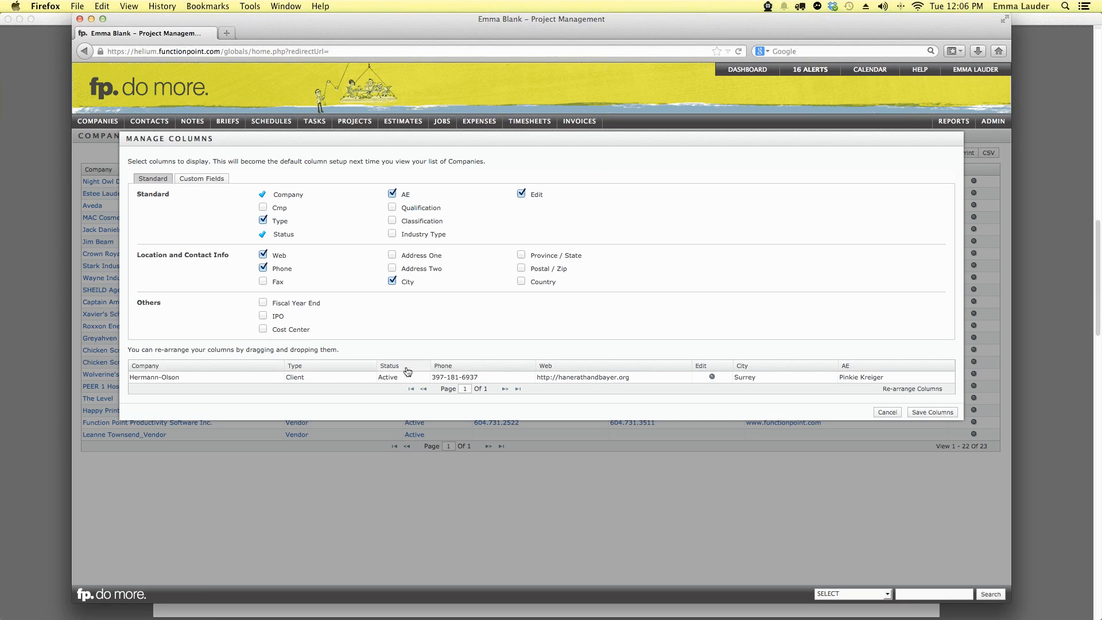
pyautogui.moveTo(494, 368); pyautogui.dragTo(603, 369)
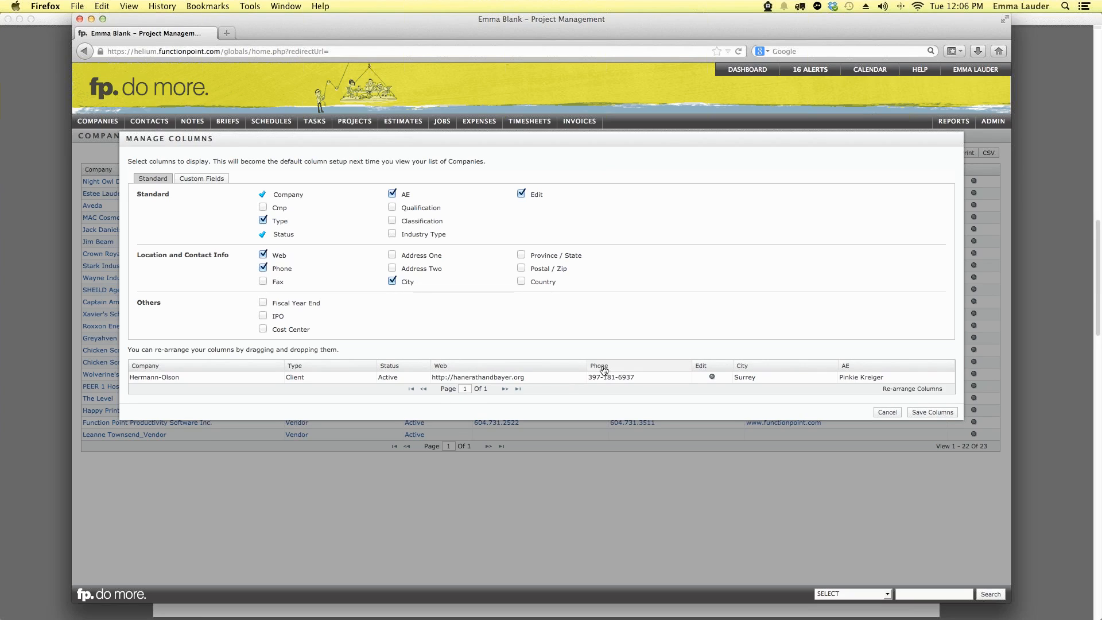
pyautogui.moveTo(701, 368); pyautogui.dragTo(353, 370)
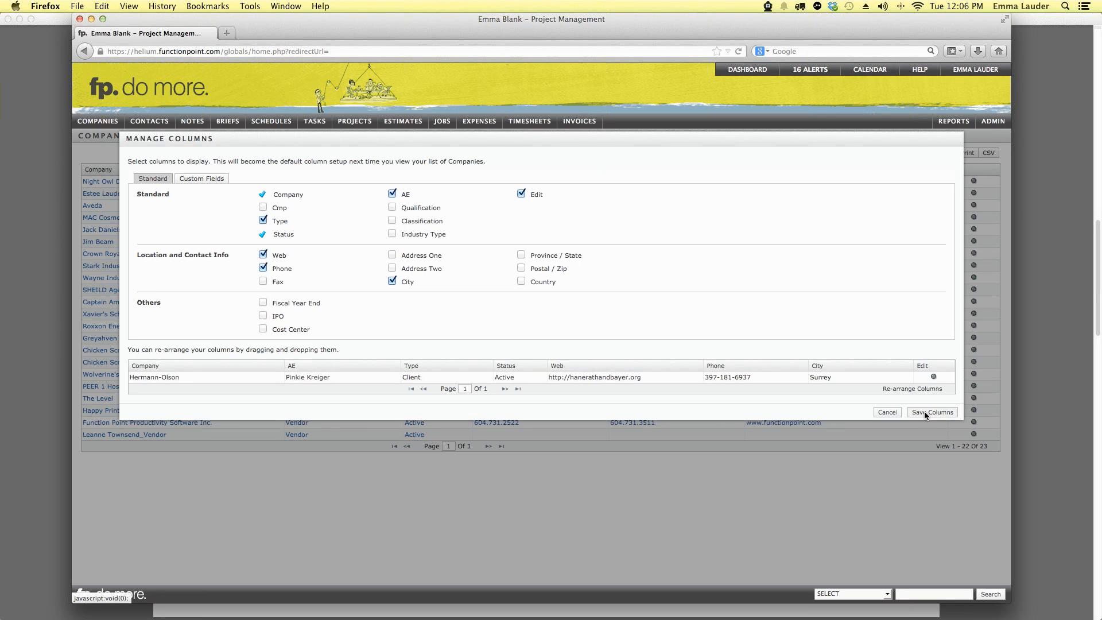
pyautogui.click(924, 411)
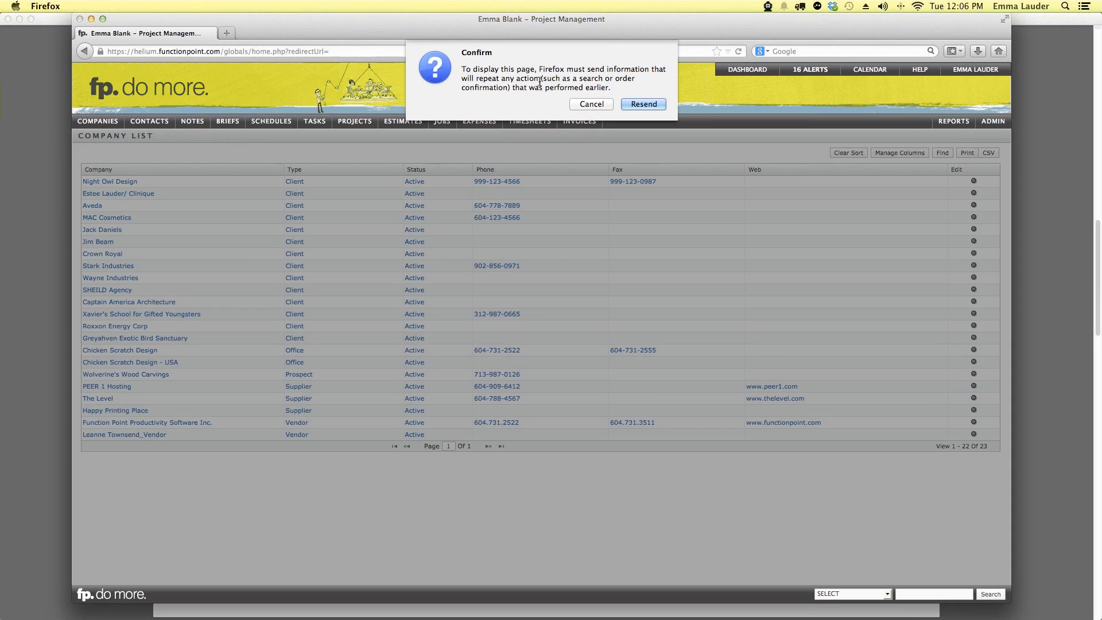
# Step: Reload the company list with its saved columns and sort it by company name
pyautogui.click(658, 103)
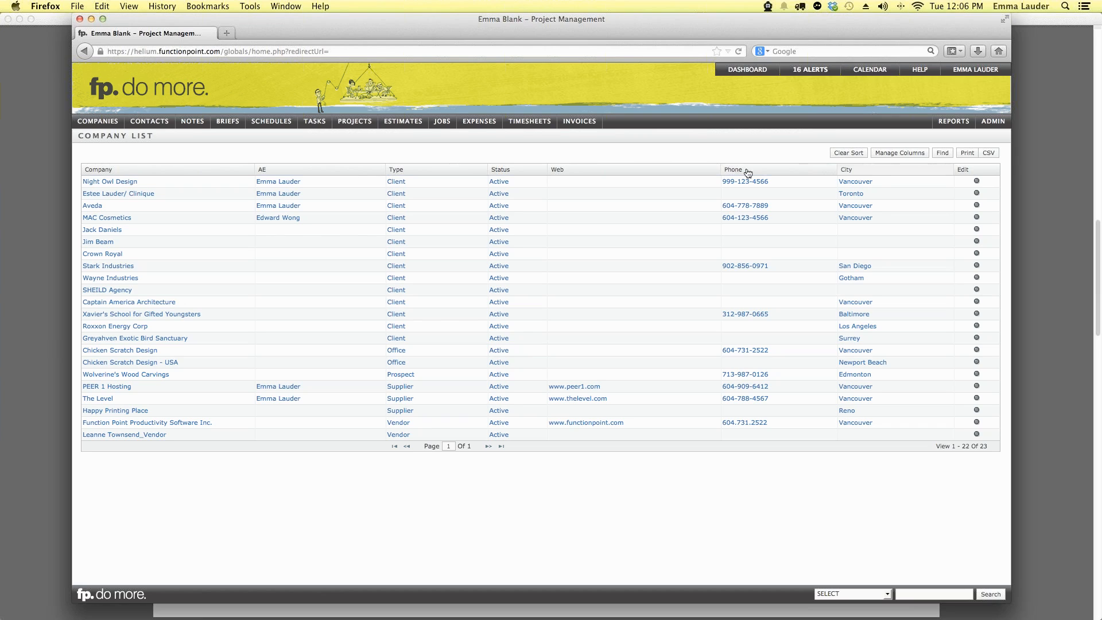
pyautogui.click(195, 170)
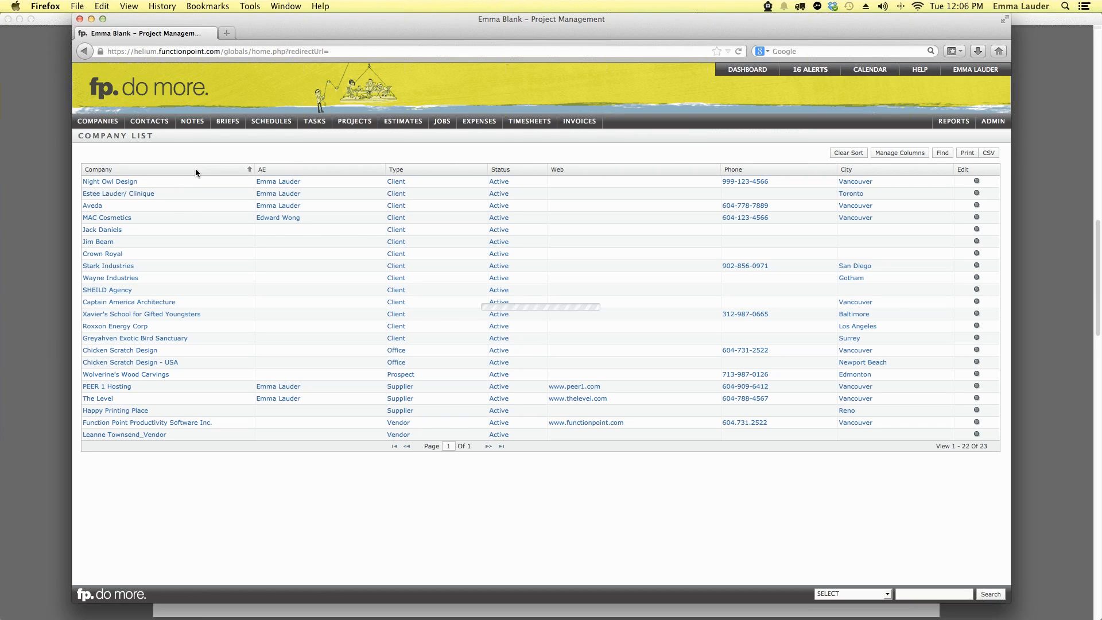
pyautogui.click(241, 168)
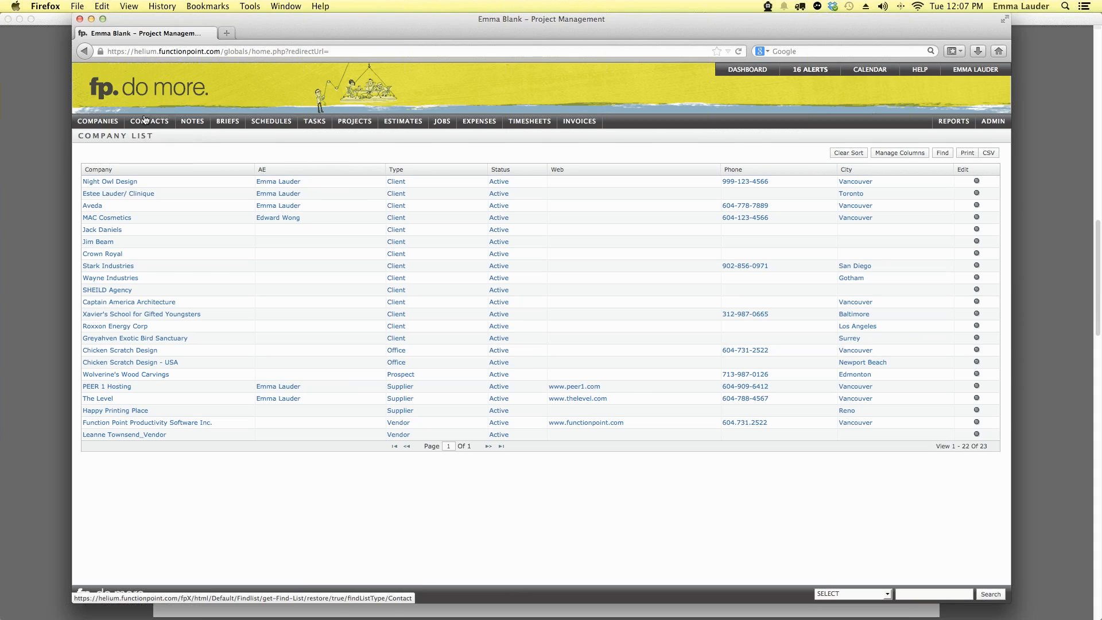
# Step: Open the Find Contact search form from the CONTACTS menu
pyautogui.moveTo(142, 121)
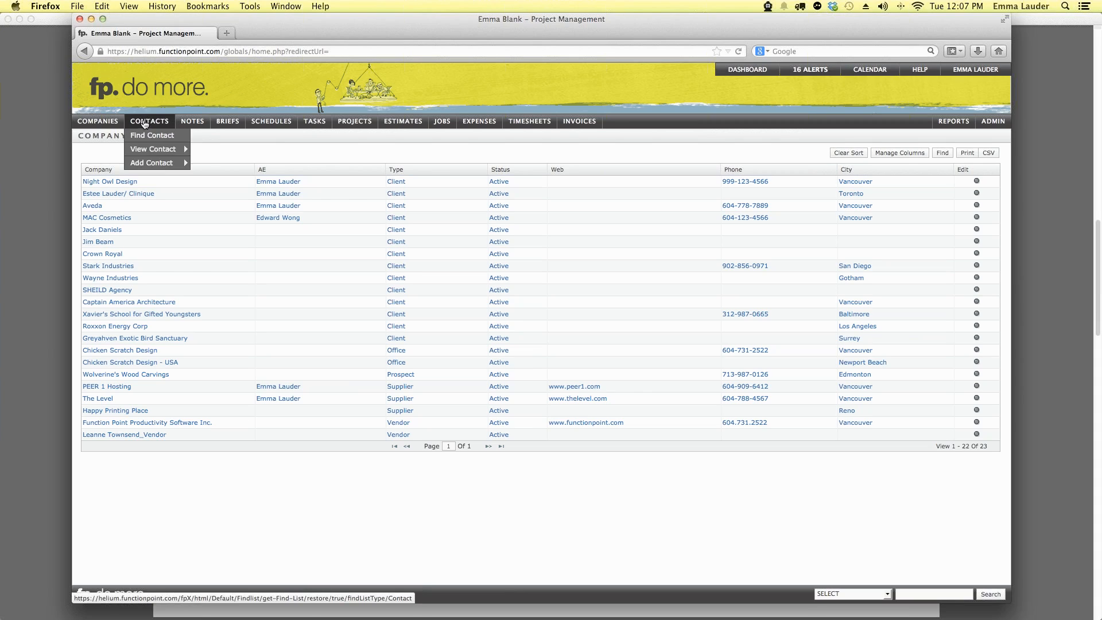
pyautogui.click(151, 136)
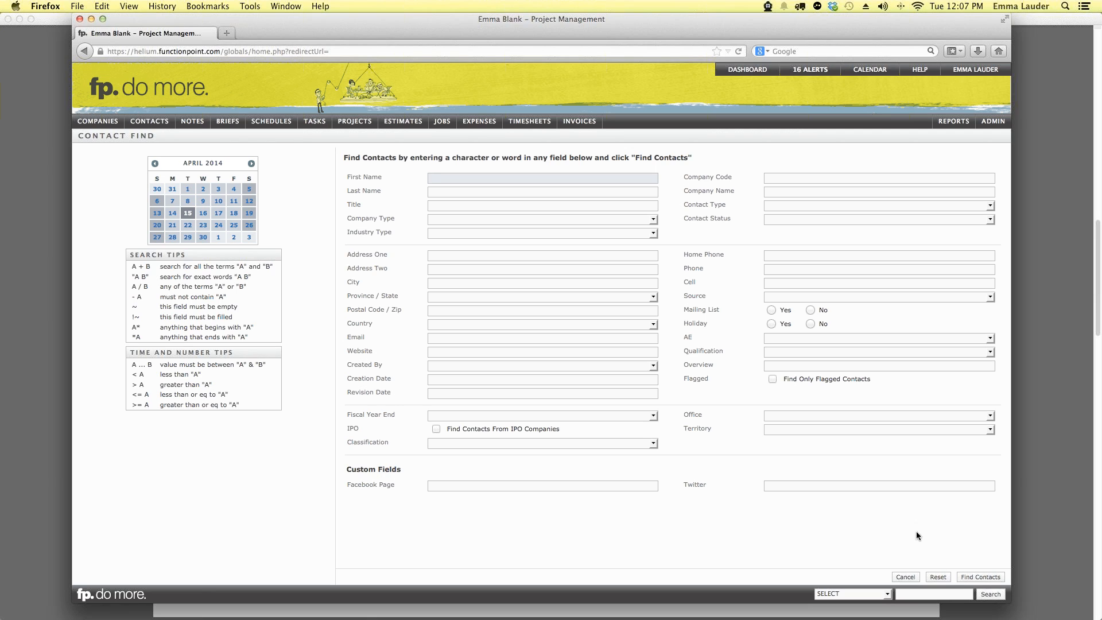
# Step: List all 41 contacts with an unfiltered search and bring up the contact list's Manage Columns
pyautogui.click(977, 578)
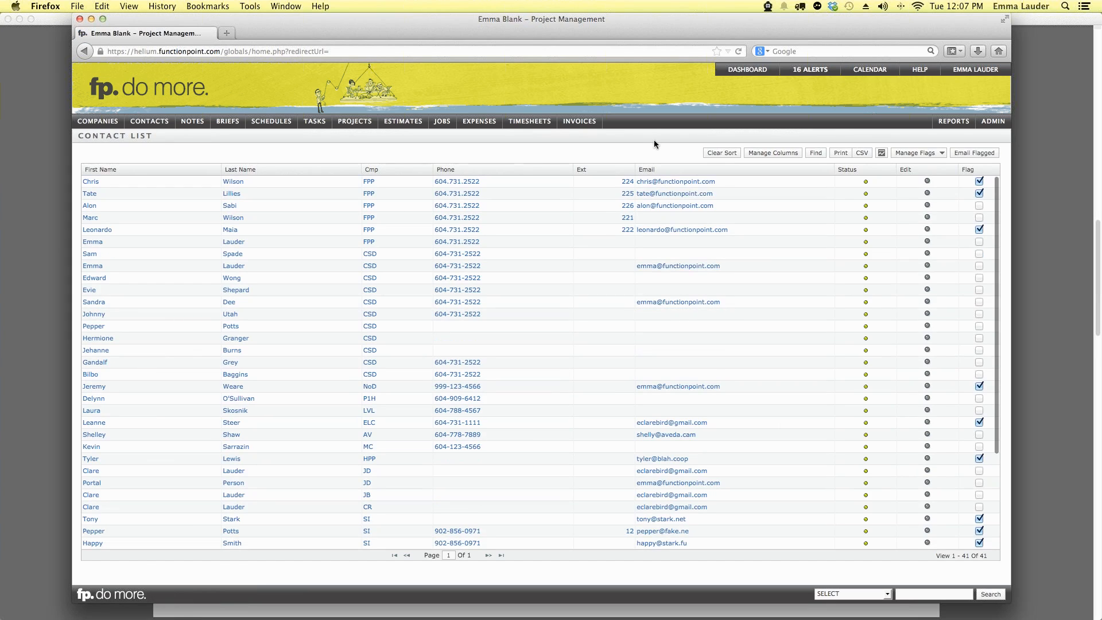
pyautogui.click(778, 152)
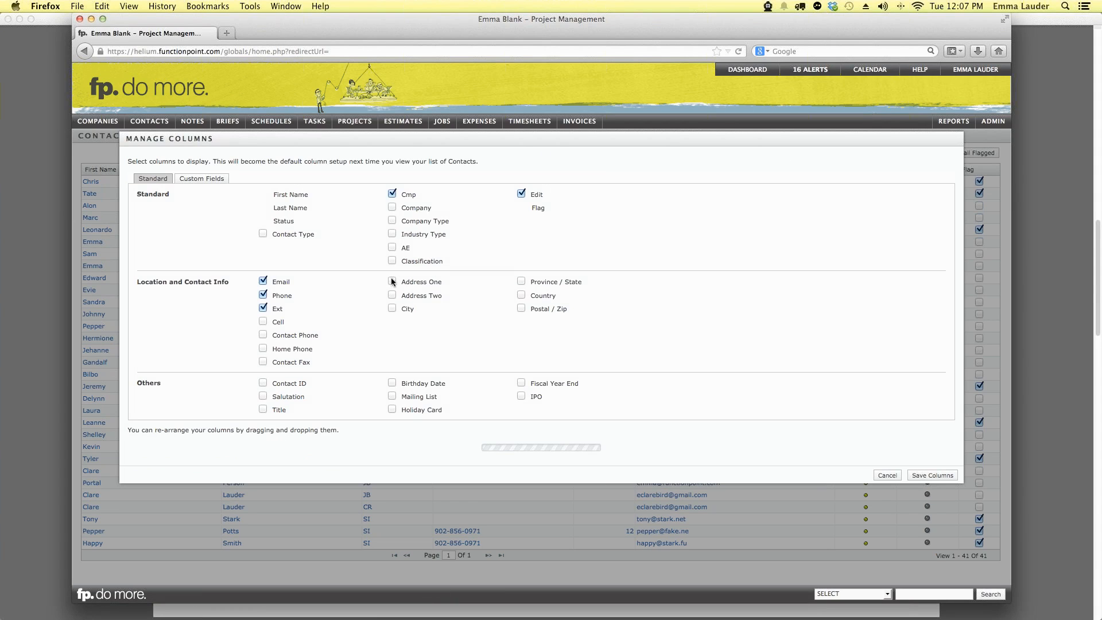
# Step: Hide Ext, add the Twitter custom field, move Flag and Edit to the far right, and save
pyautogui.click(263, 308)
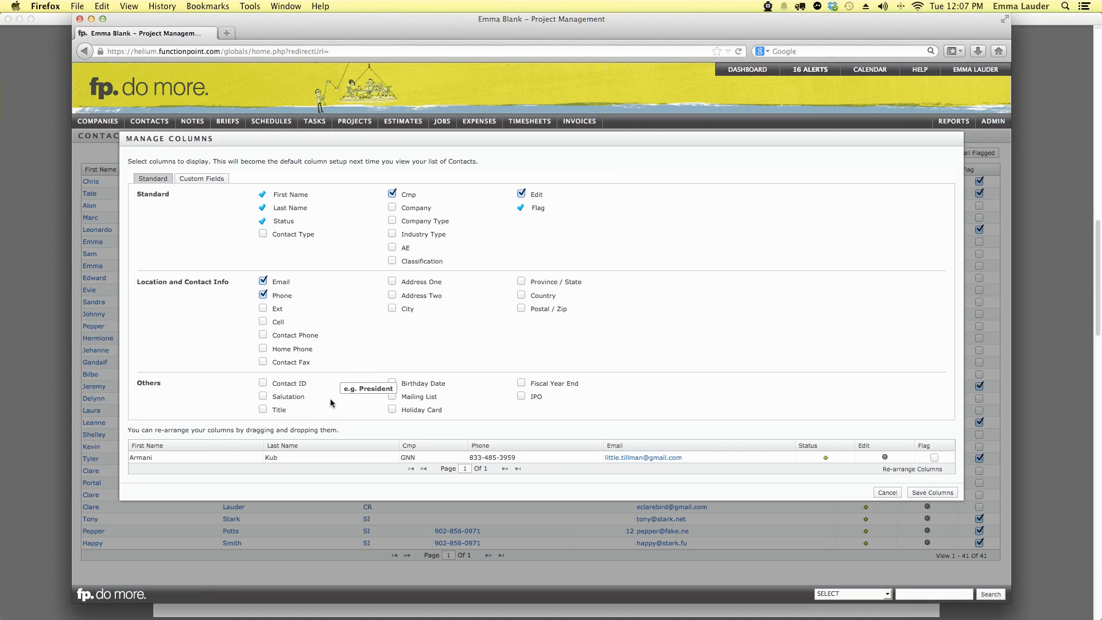
pyautogui.click(210, 179)
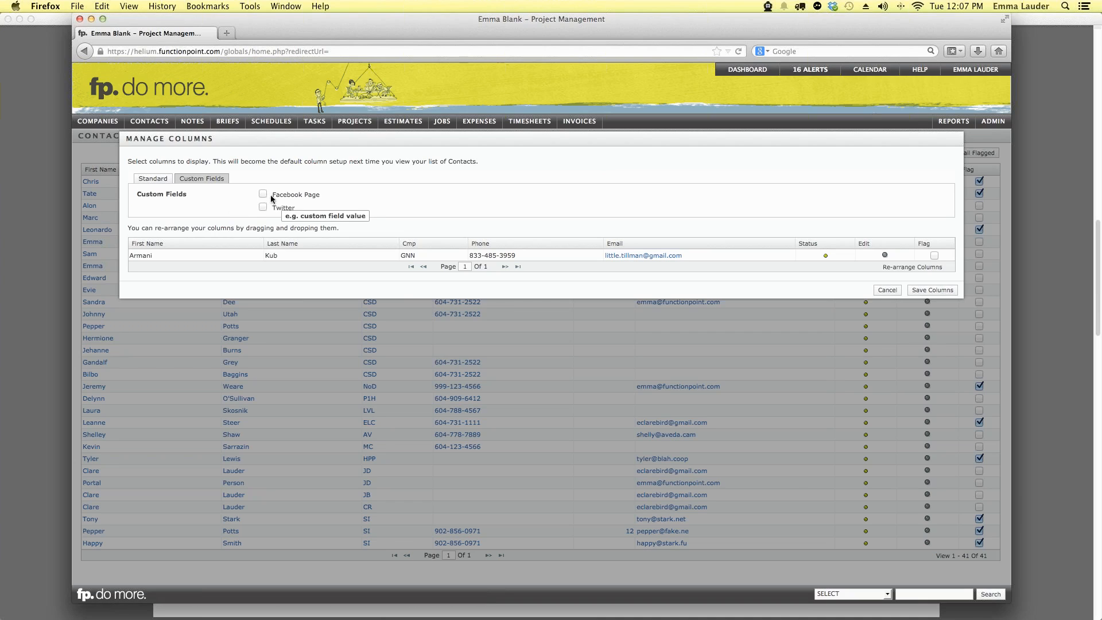
pyautogui.click(263, 206)
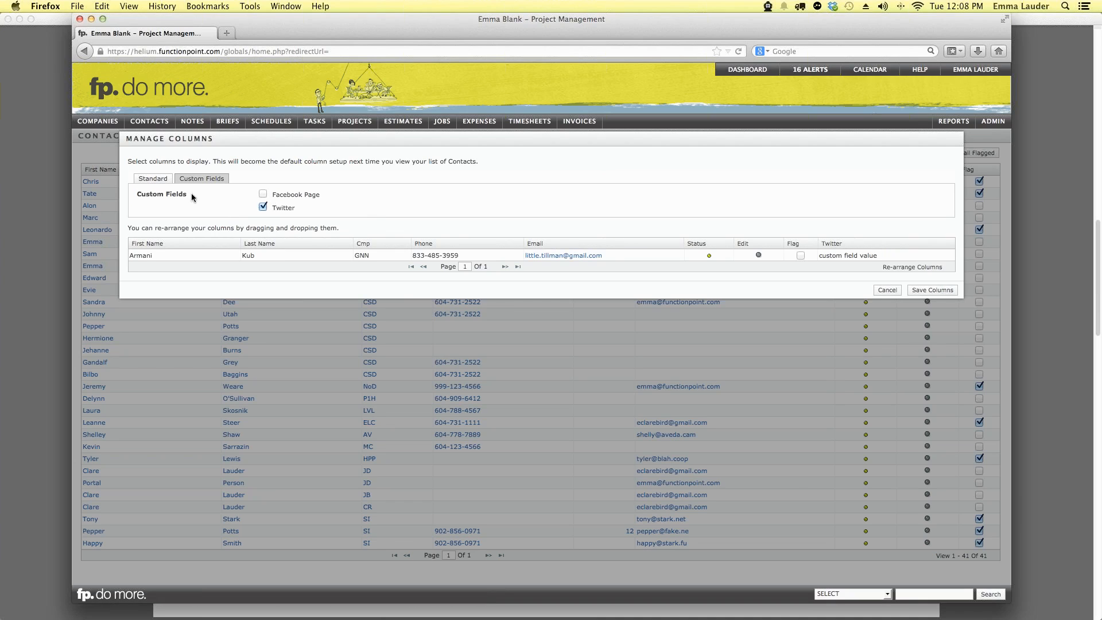
pyautogui.click(144, 180)
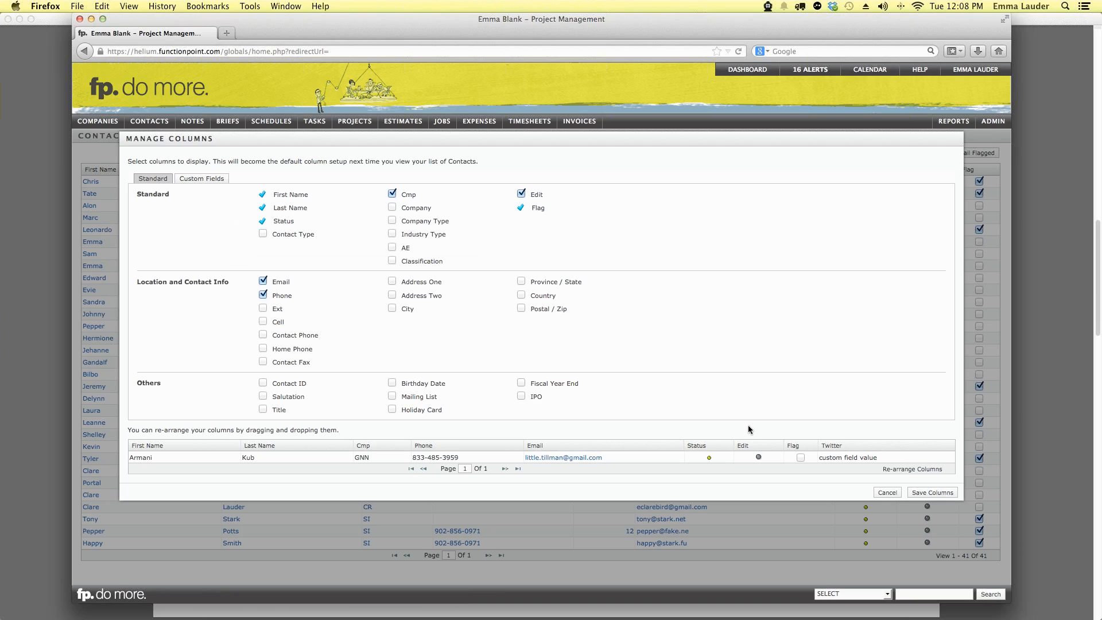
pyautogui.moveTo(759, 450); pyautogui.dragTo(896, 451)
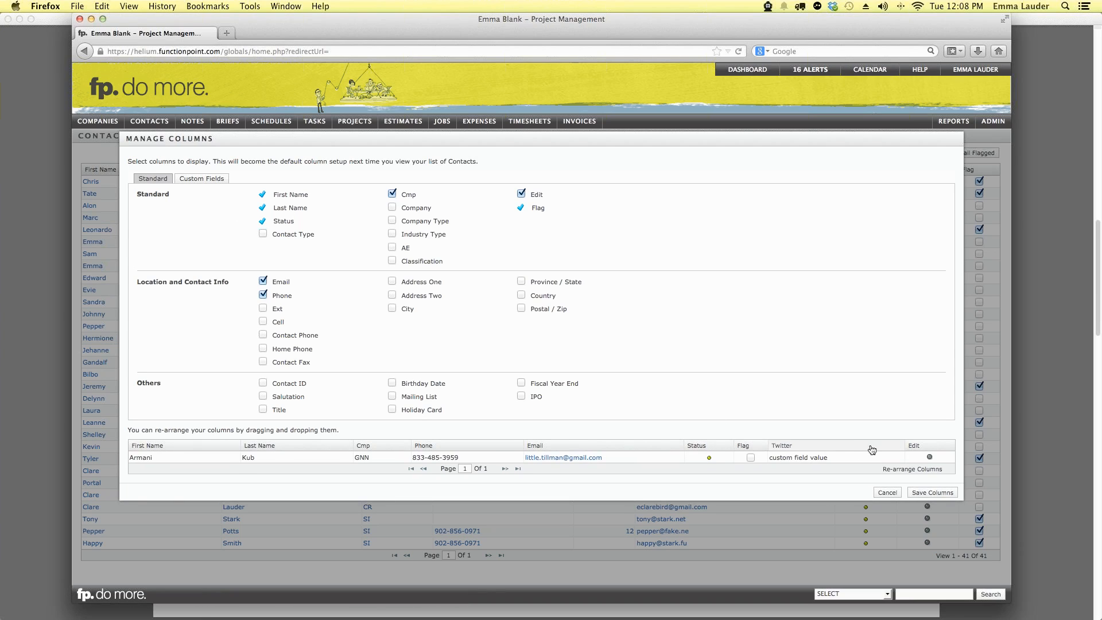
pyautogui.moveTo(770, 451); pyautogui.dragTo(904, 452)
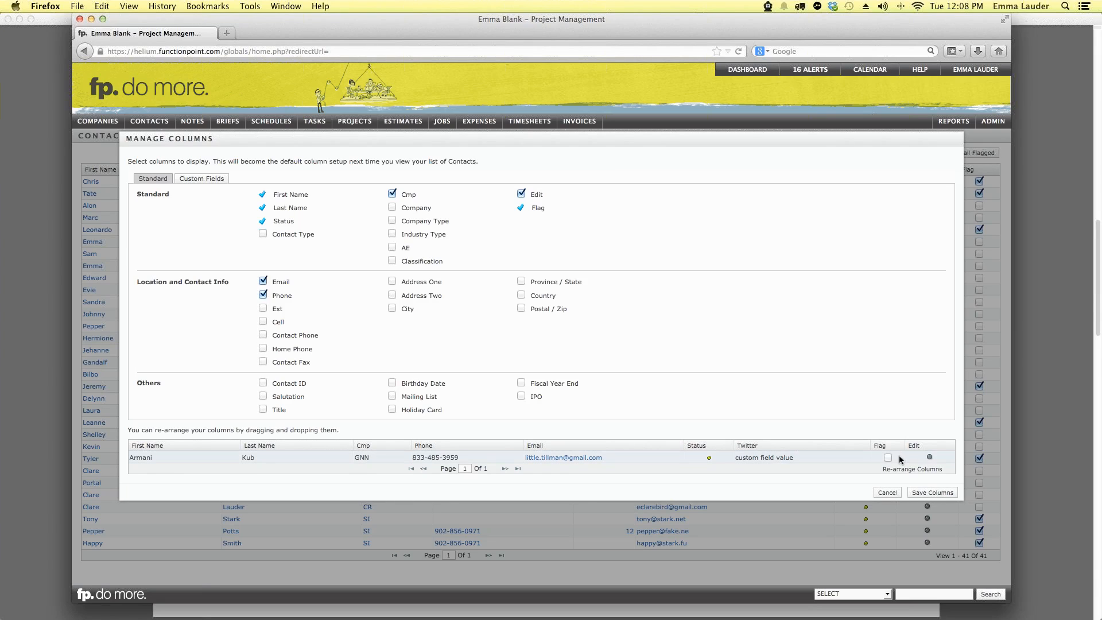
pyautogui.click(938, 494)
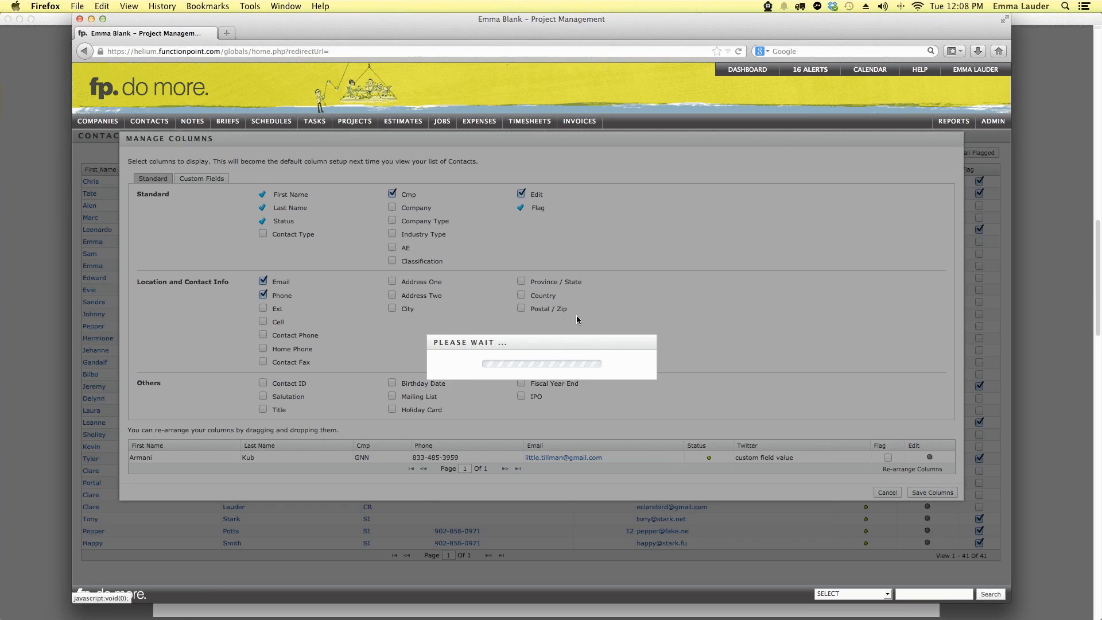
# Step: Confirm the resend so the contact list reloads showing the Twitter column
pyautogui.click(652, 105)
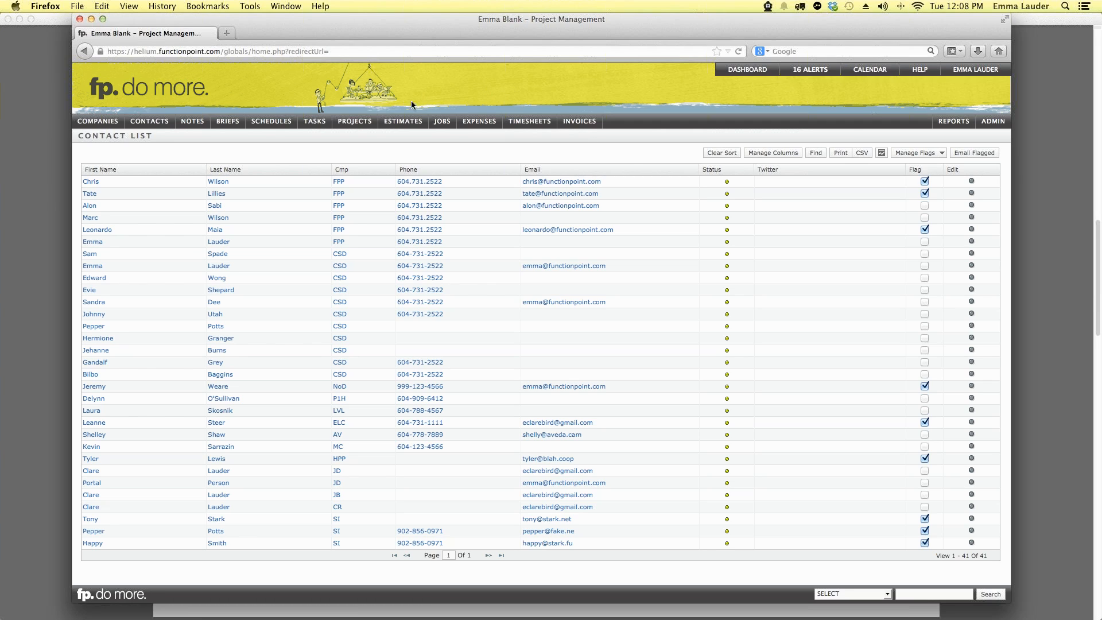
pyautogui.moveTo(397, 122)
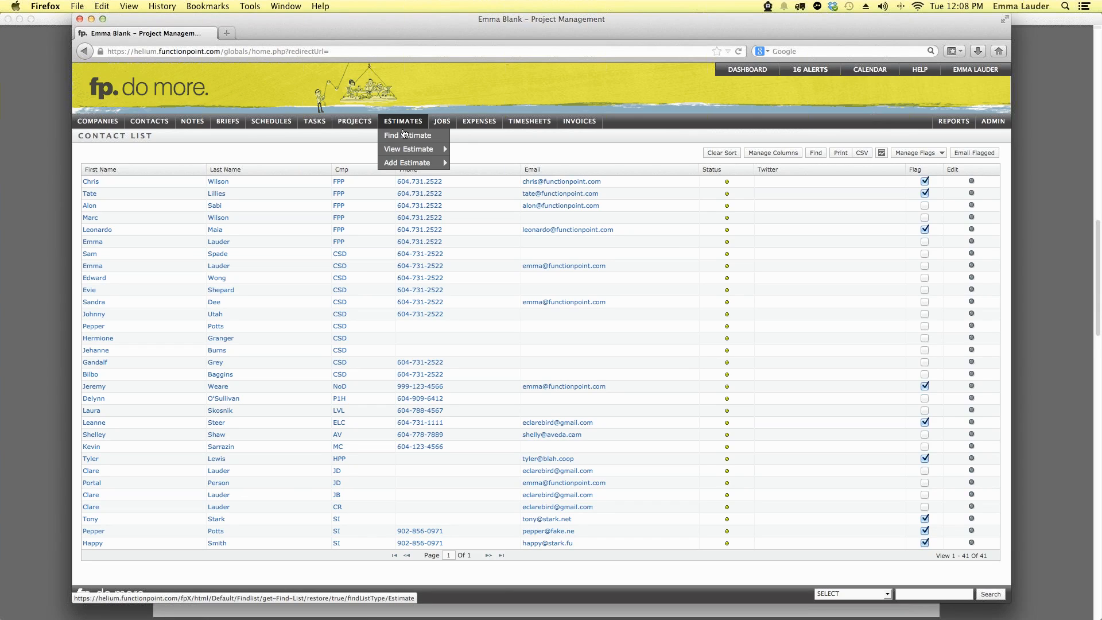
# Step: Use Find Estimate's Find Active search to list the 75 active estimates
pyautogui.click(405, 136)
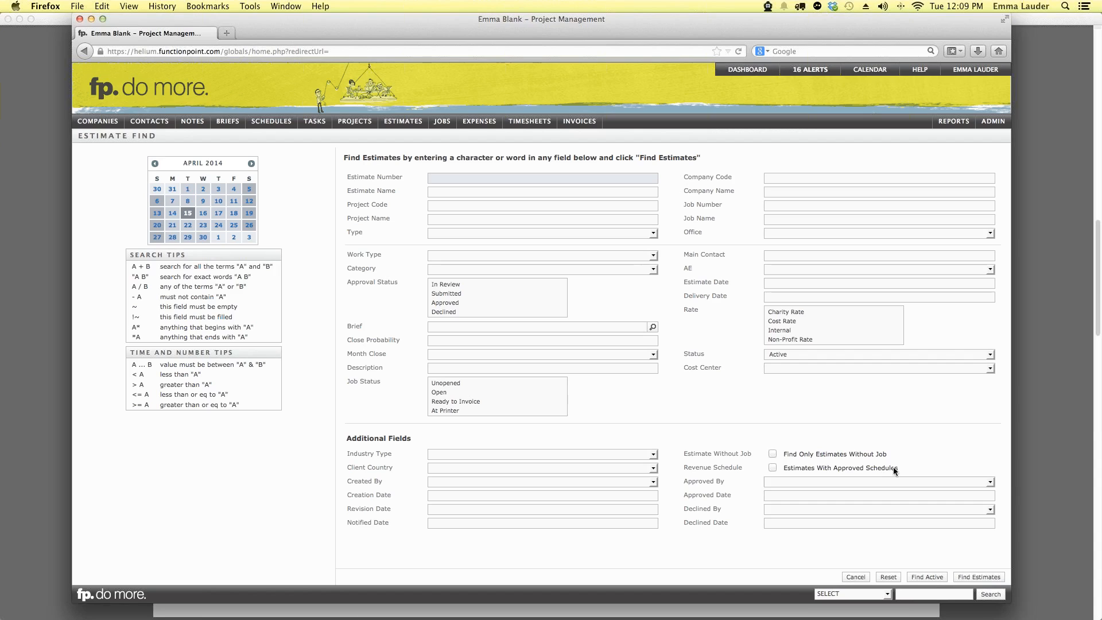
pyautogui.click(926, 576)
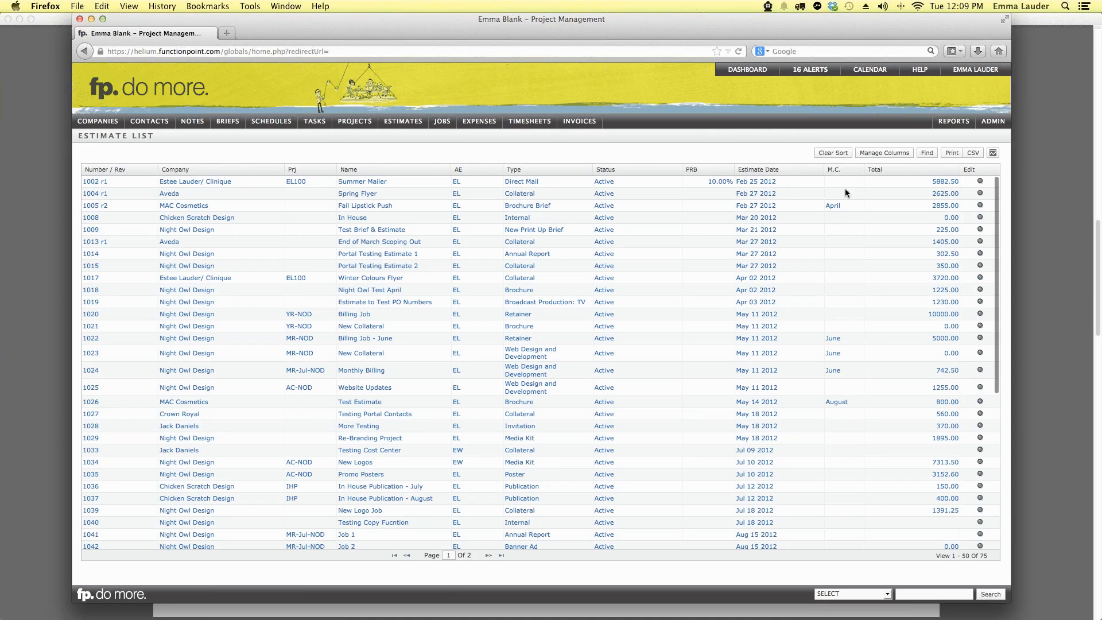
# Step: Hide the Edit, M.C., PRB and Prj columns in the estimate list's column settings
pyautogui.click(876, 153)
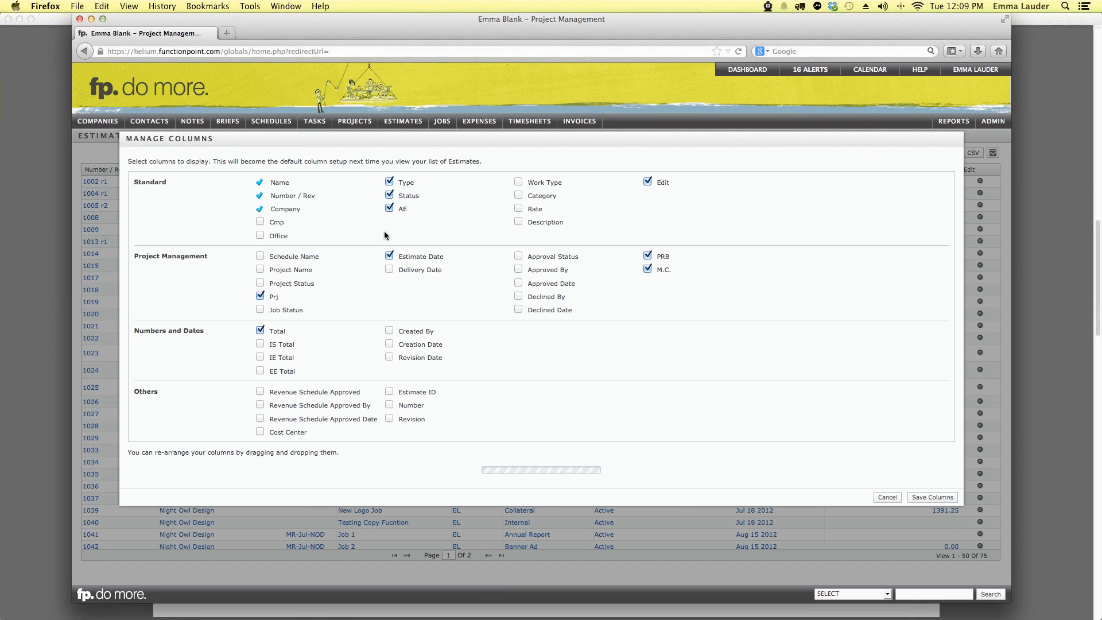
pyautogui.click(646, 182)
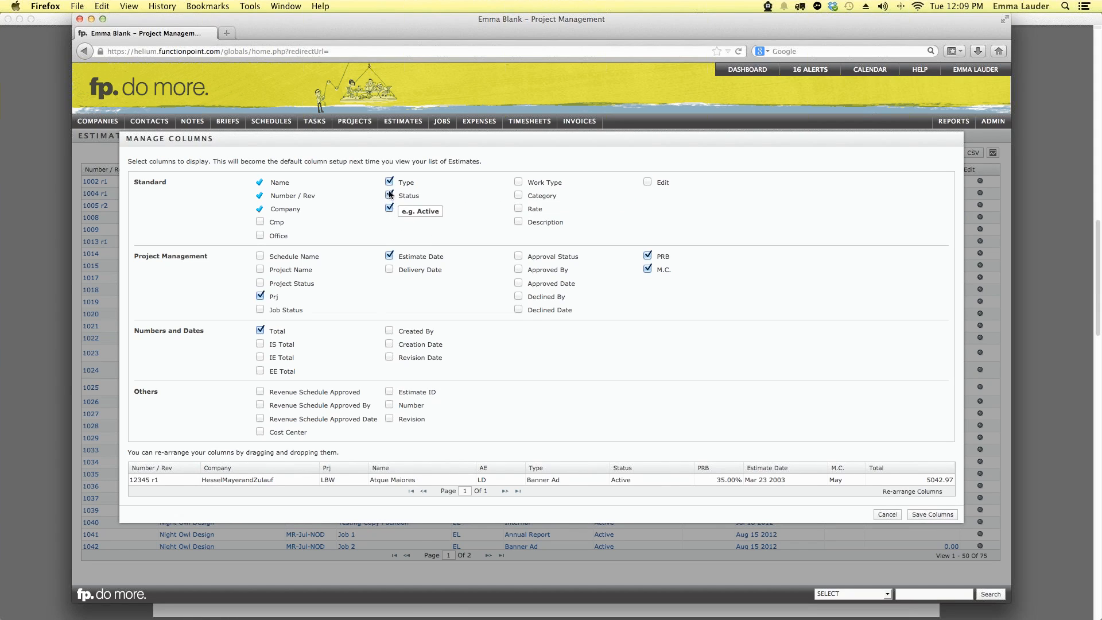
pyautogui.click(649, 270)
pyautogui.click(646, 256)
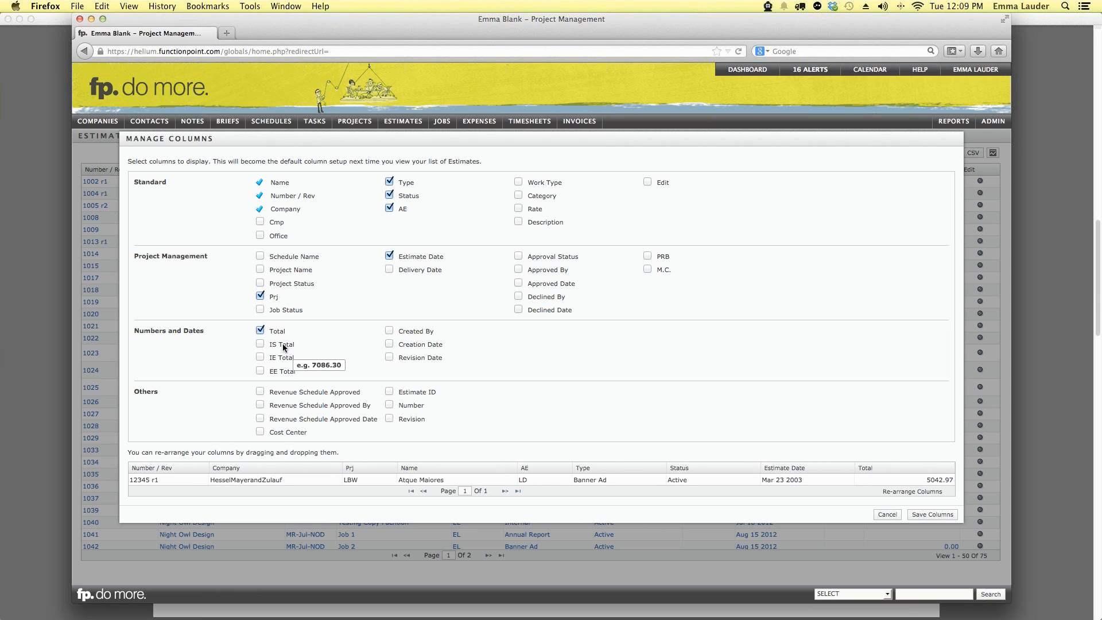
pyautogui.click(260, 297)
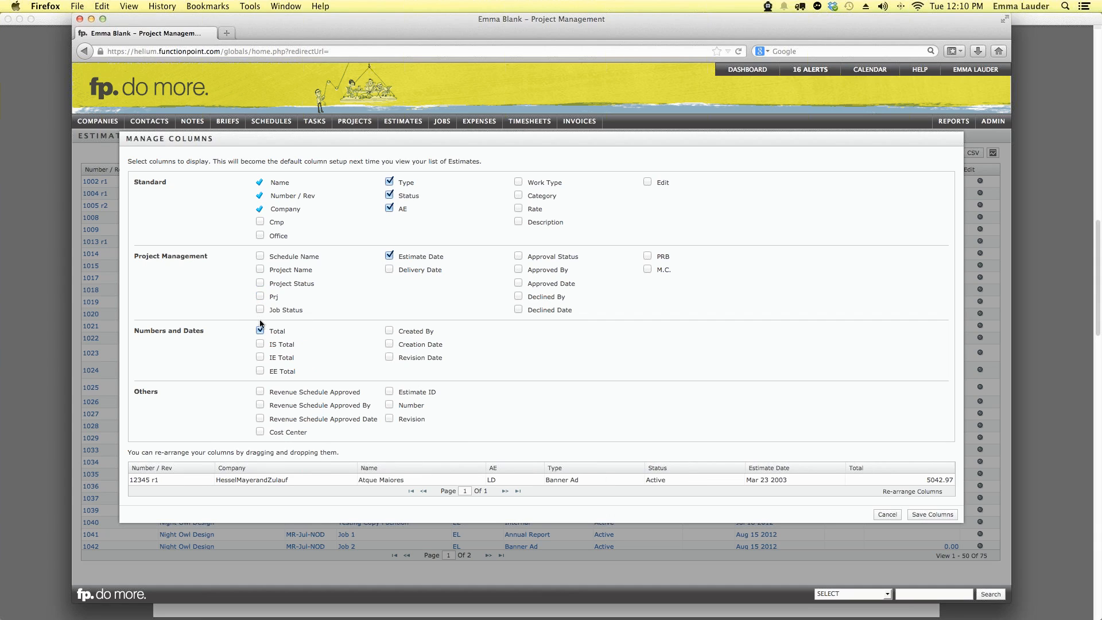
# Step: Move Name ahead of Company and AE after Type, then save the column layout
pyautogui.moveTo(438, 470); pyautogui.dragTo(269, 474)
pyautogui.moveTo(503, 472); pyautogui.dragTo(694, 481)
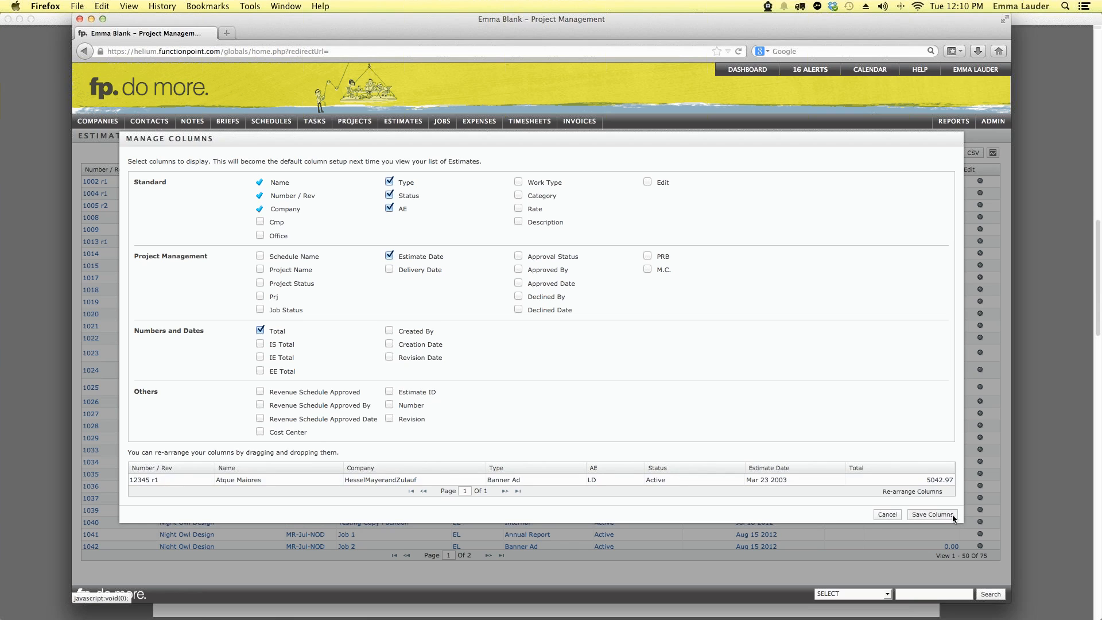
pyautogui.click(953, 514)
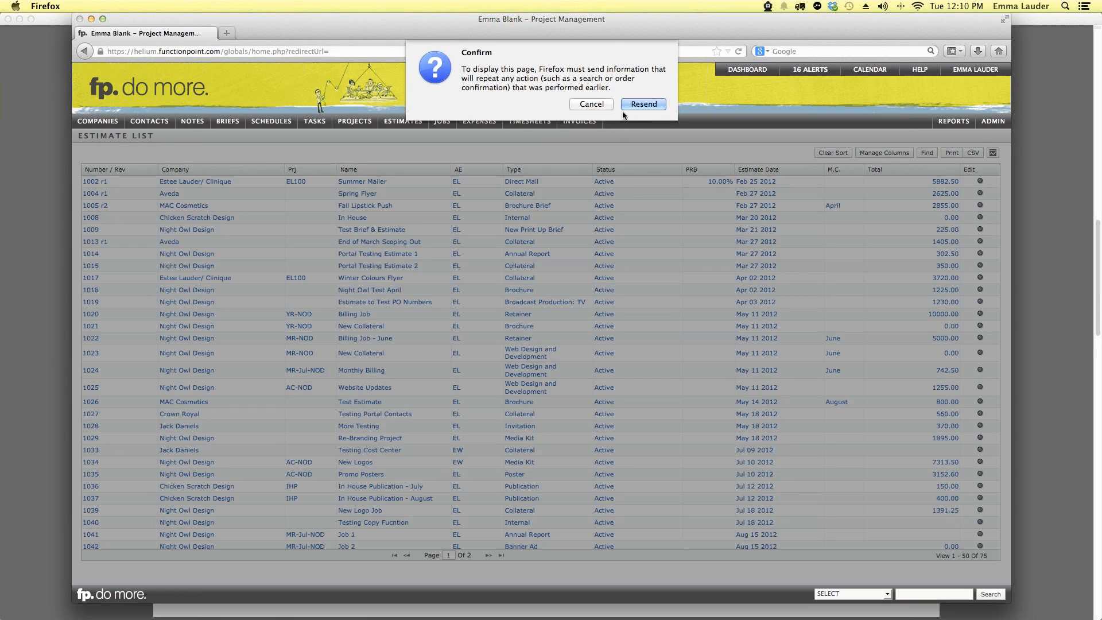
# Step: Confirm the resend so the estimate list reloads, then go back to the dashboard
pyautogui.click(625, 107)
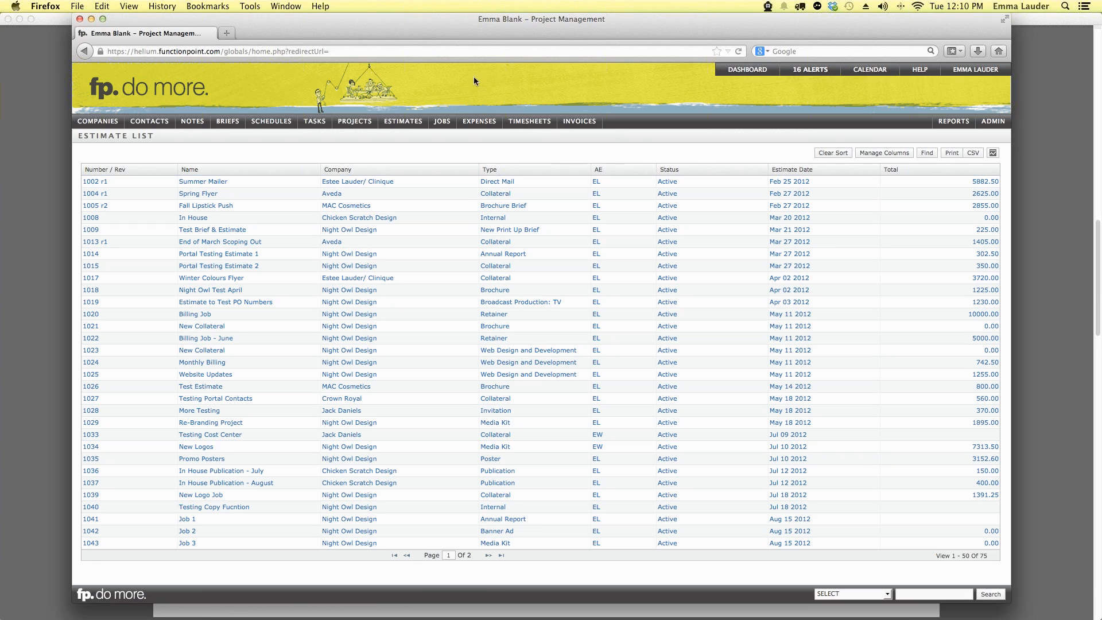
pyautogui.click(740, 72)
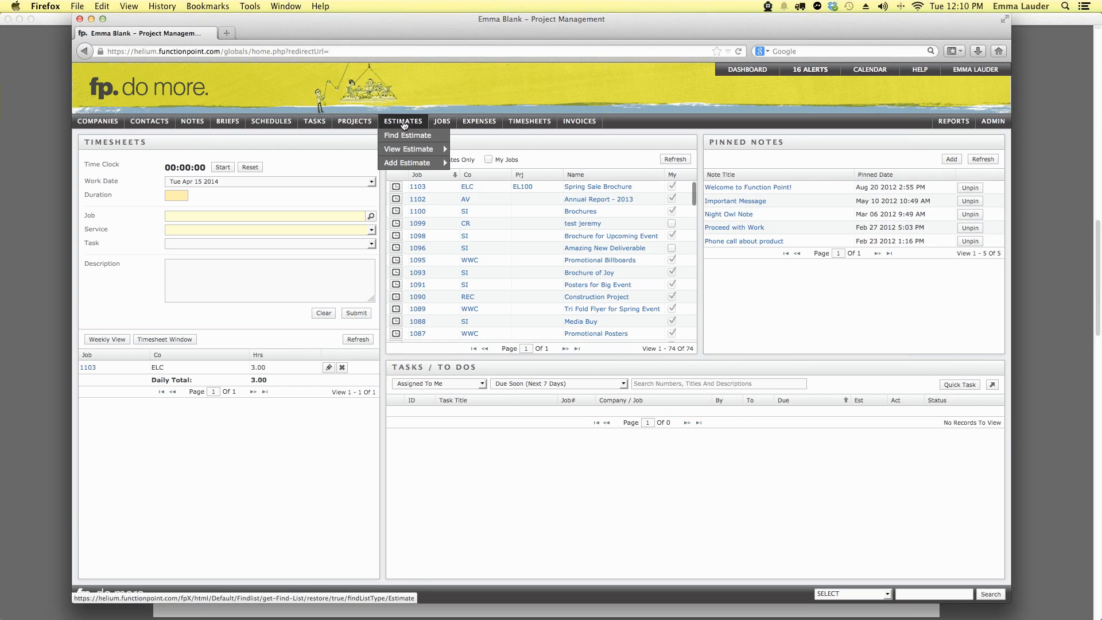
# Step: Search active estimates filtered to Approved status, listing 14 estimates from 1049 r1 to 1095 r2
pyautogui.click(405, 138)
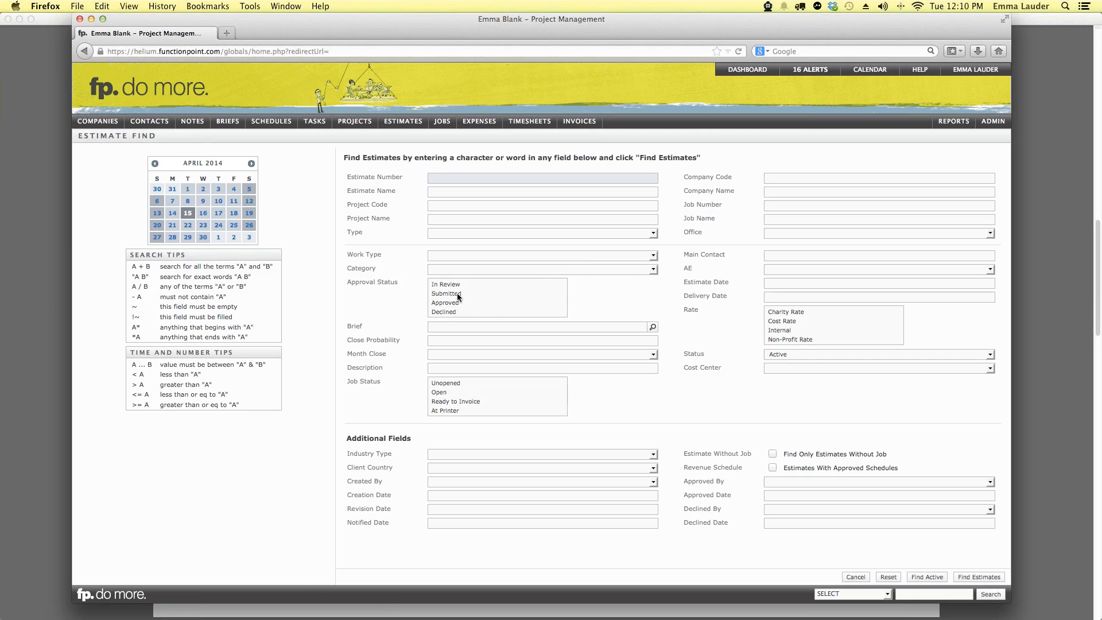
pyautogui.click(452, 302)
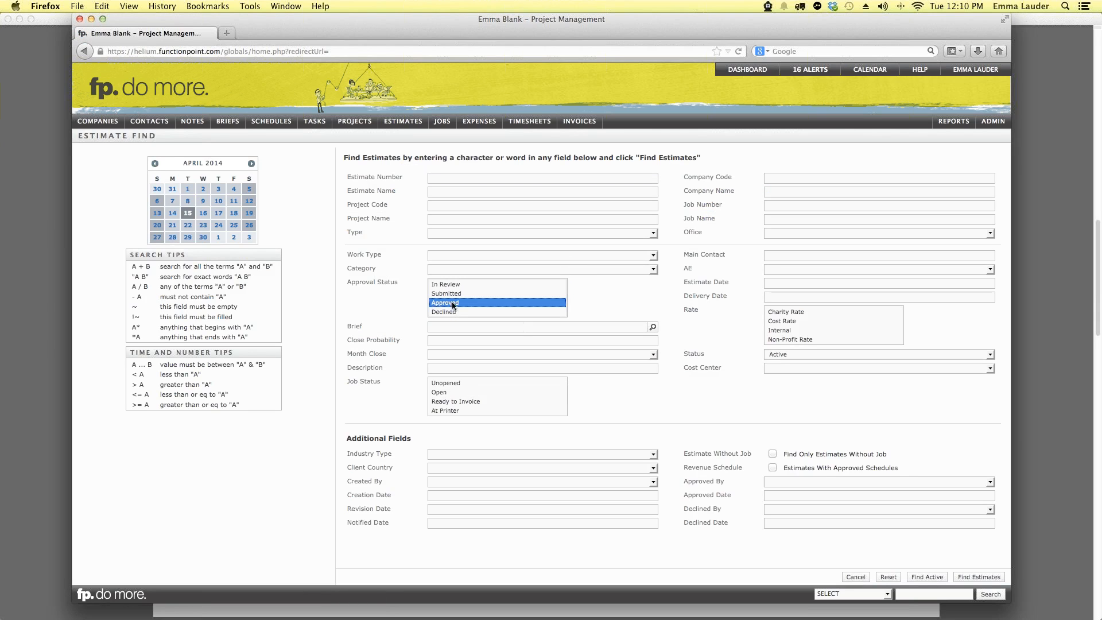
pyautogui.click(930, 576)
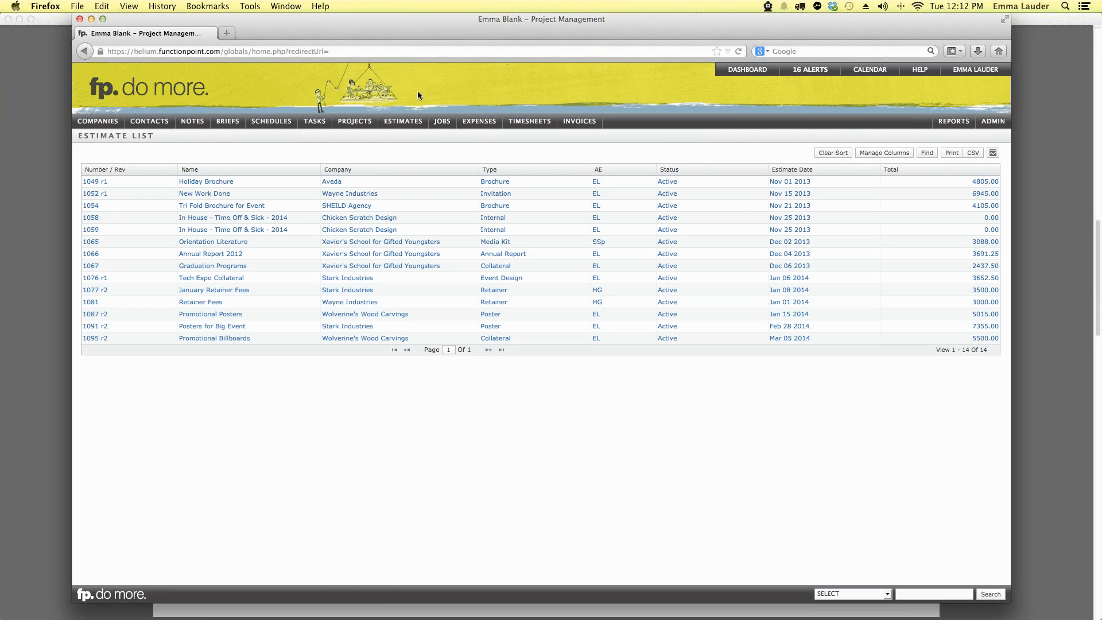
pyautogui.click(445, 137)
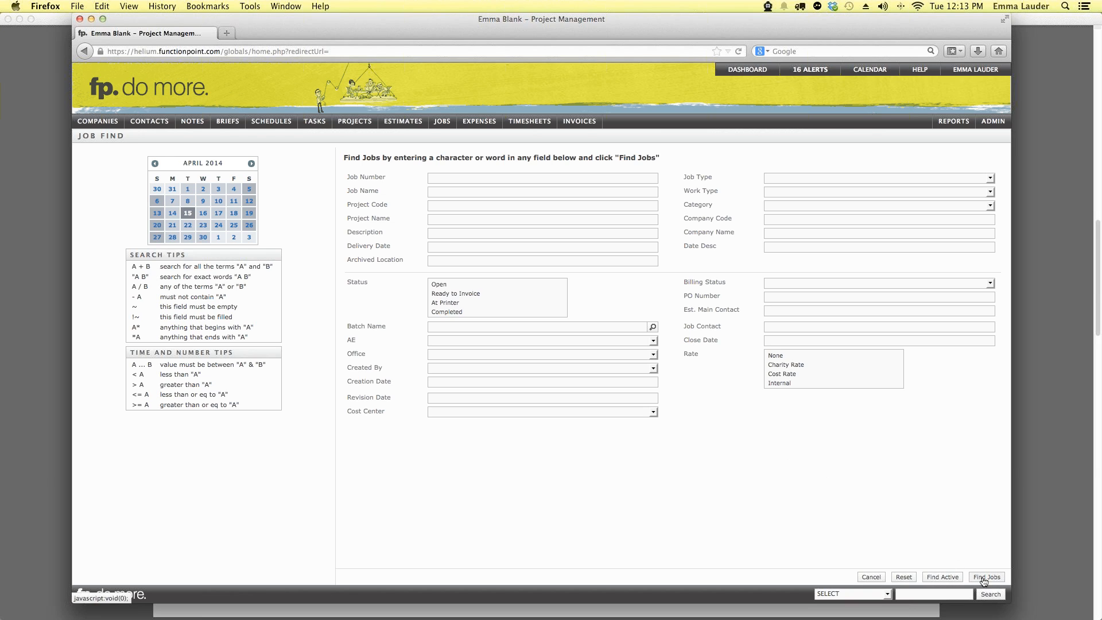
pyautogui.click(937, 576)
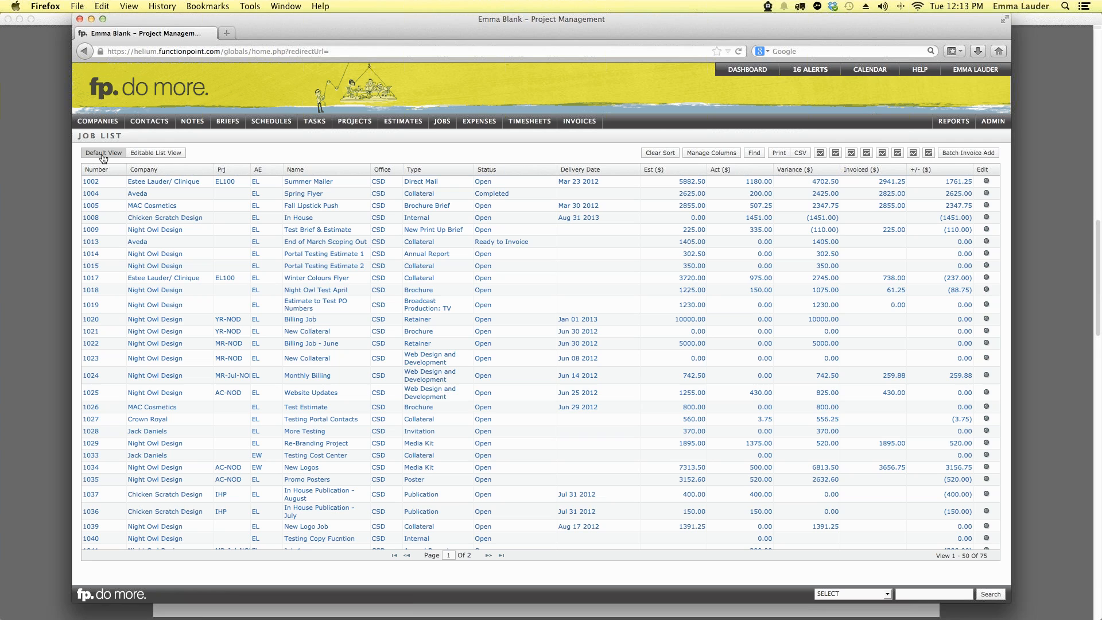
# Step: Switch the job list to Editable List View and make job 1002's status cell editable
pyautogui.click(155, 155)
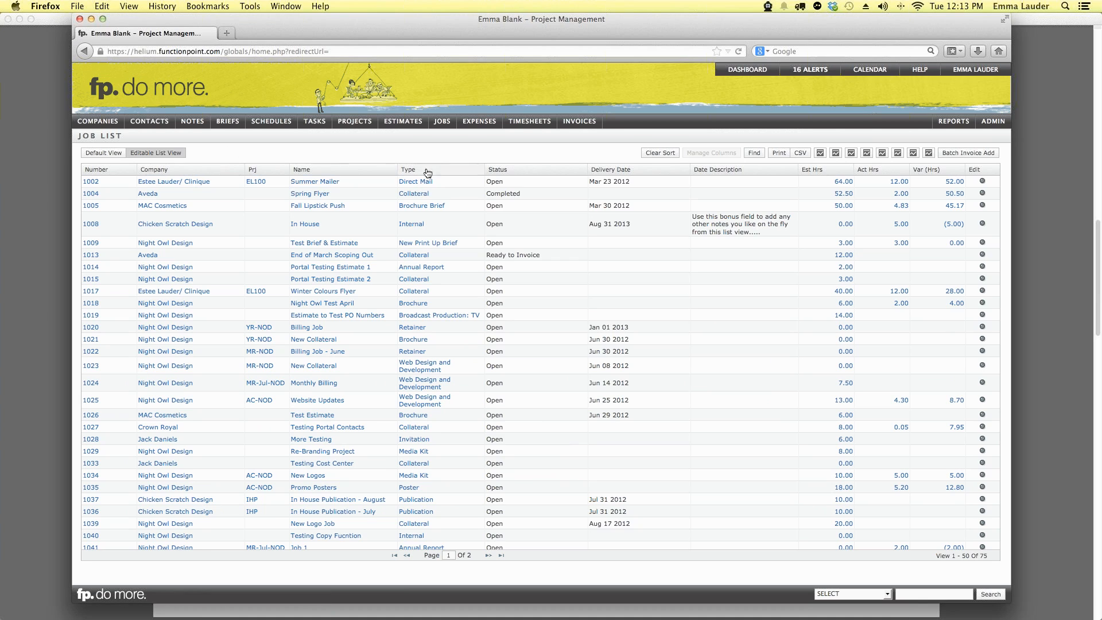
pyautogui.click(526, 182)
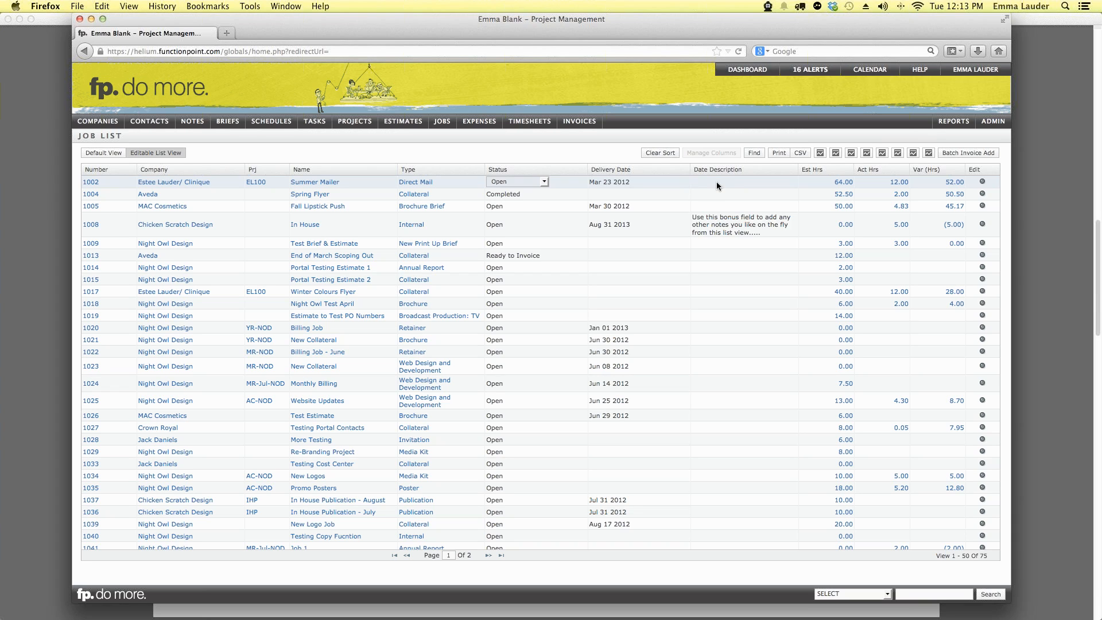
# Step: Change job 1002's status from Open to At Printer and save it
pyautogui.click(515, 183)
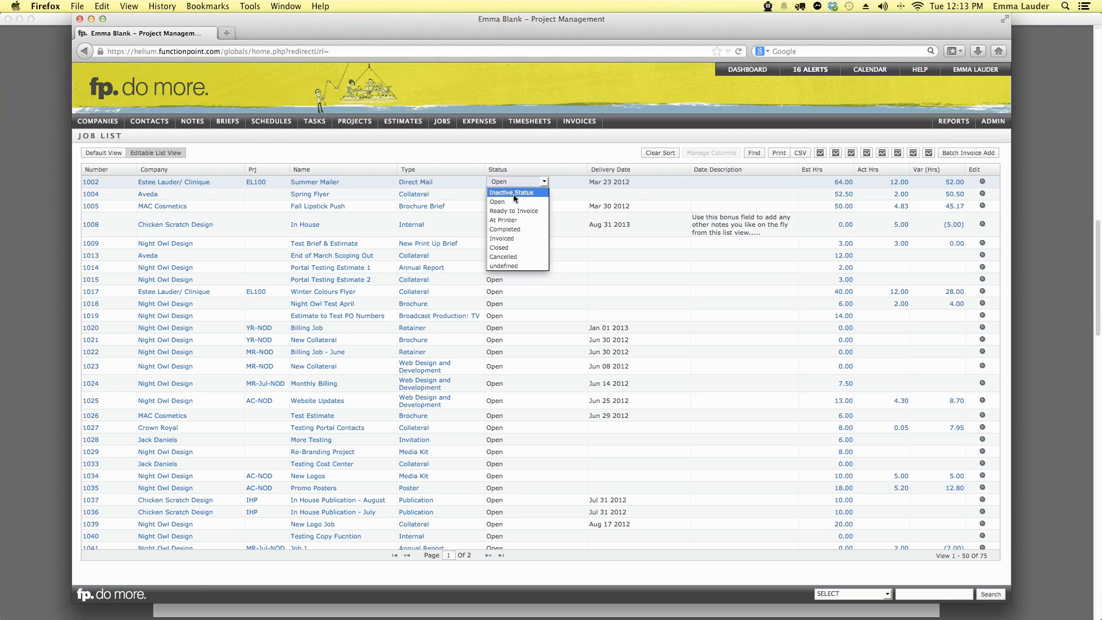
pyautogui.click(513, 213)
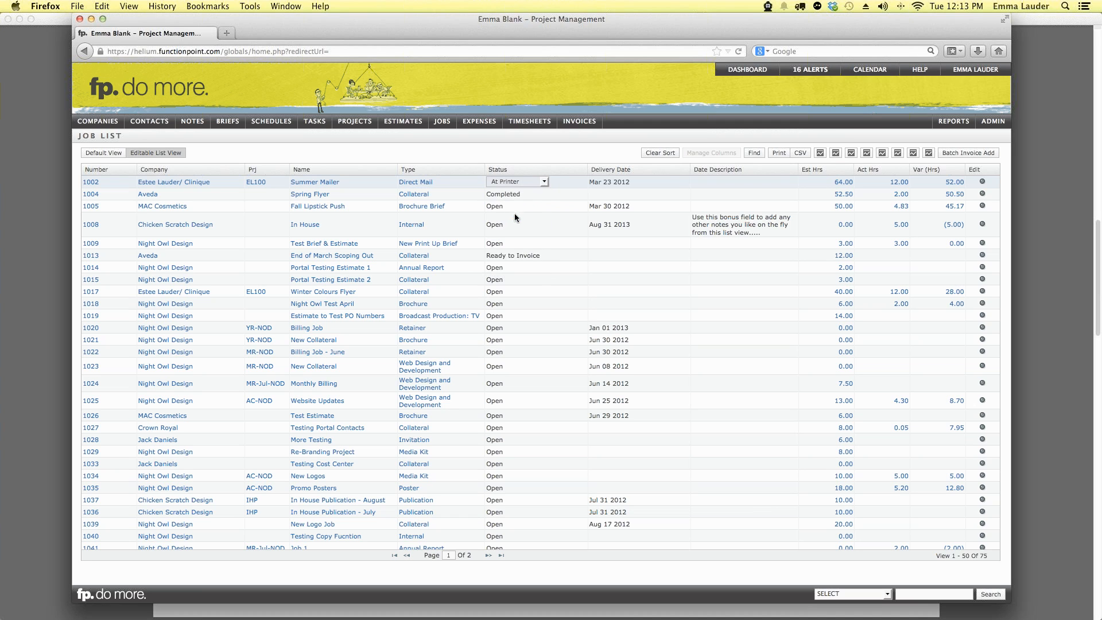
pyautogui.click(663, 183)
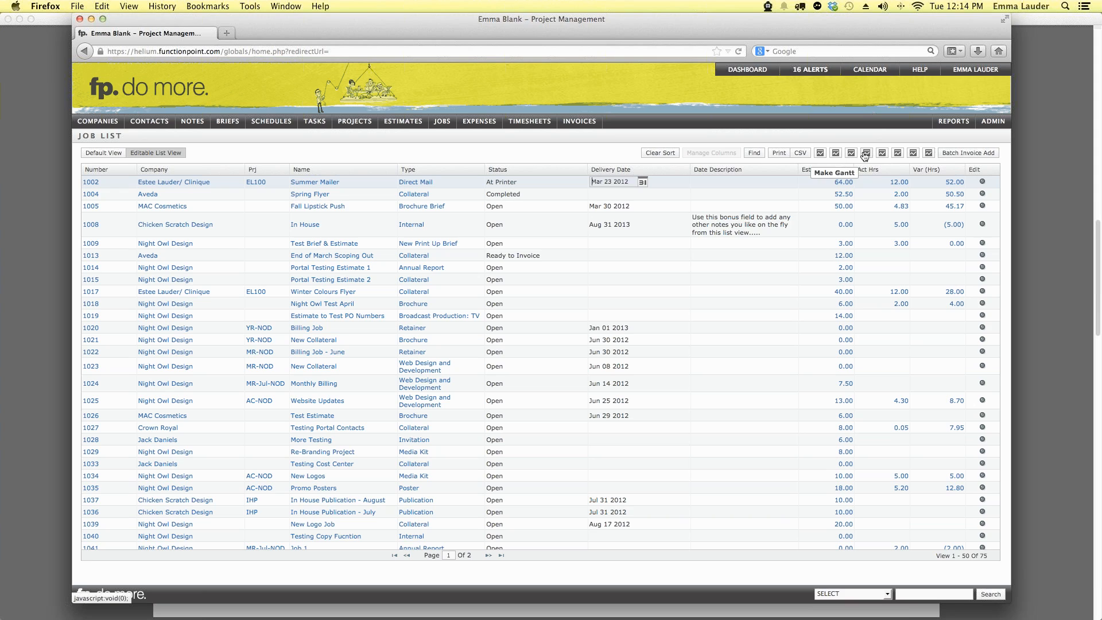
# Step: Switch the job list back to Default View, with job 1002 showing At Printer
pyautogui.click(109, 155)
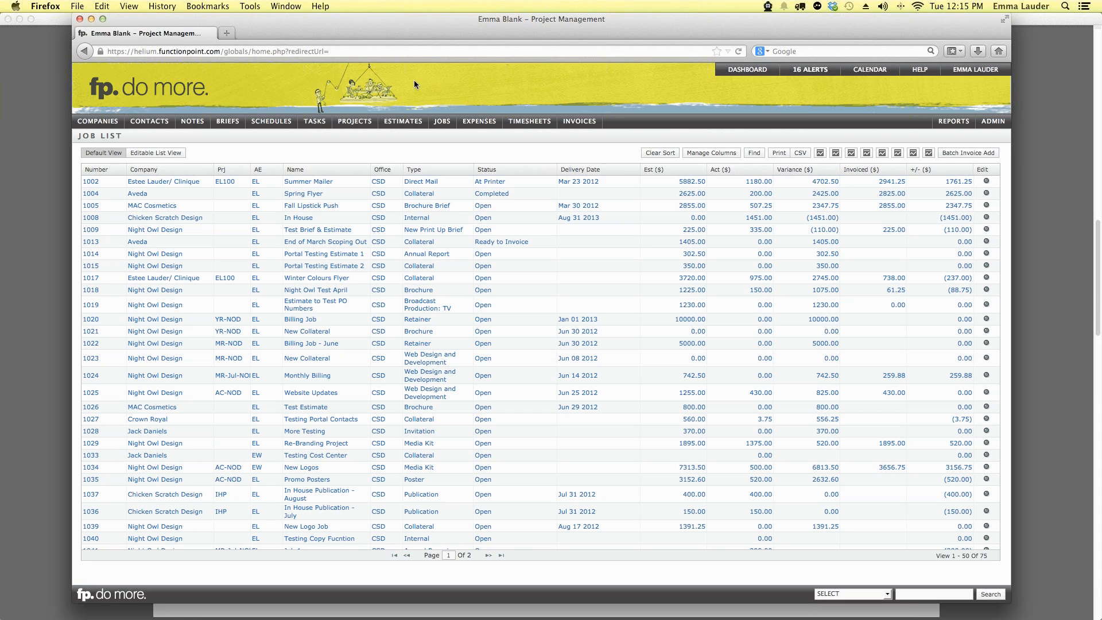
# Step: Open the Promotional Campaign project's Job Financials, showing four jobs totalling $16224.50 estimated
pyautogui.moveTo(354, 122)
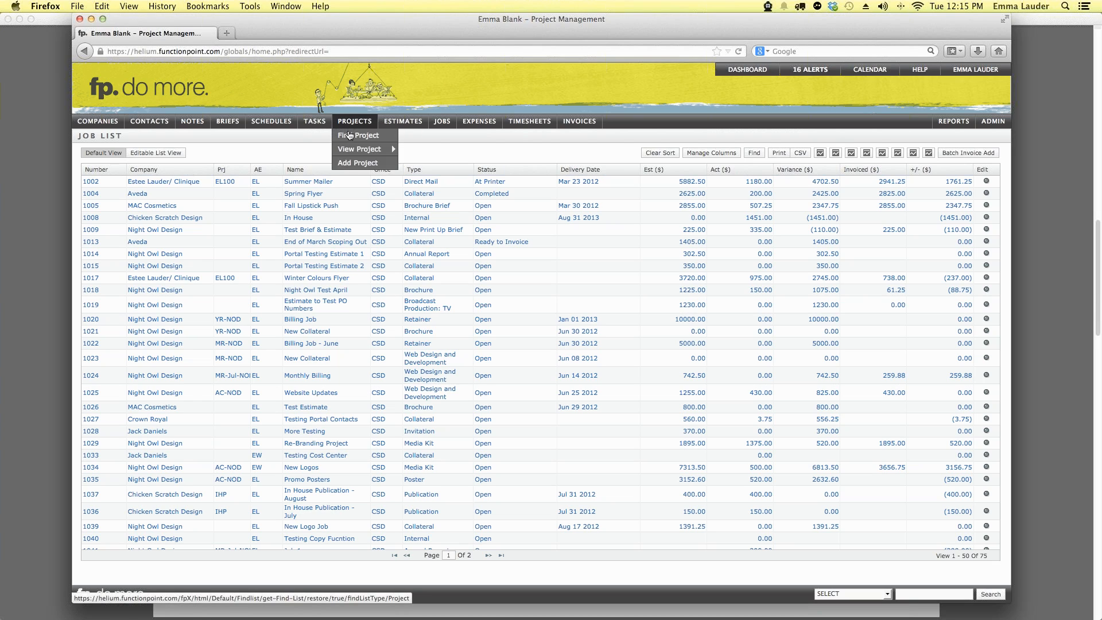
pyautogui.moveTo(352, 152)
pyautogui.click(423, 151)
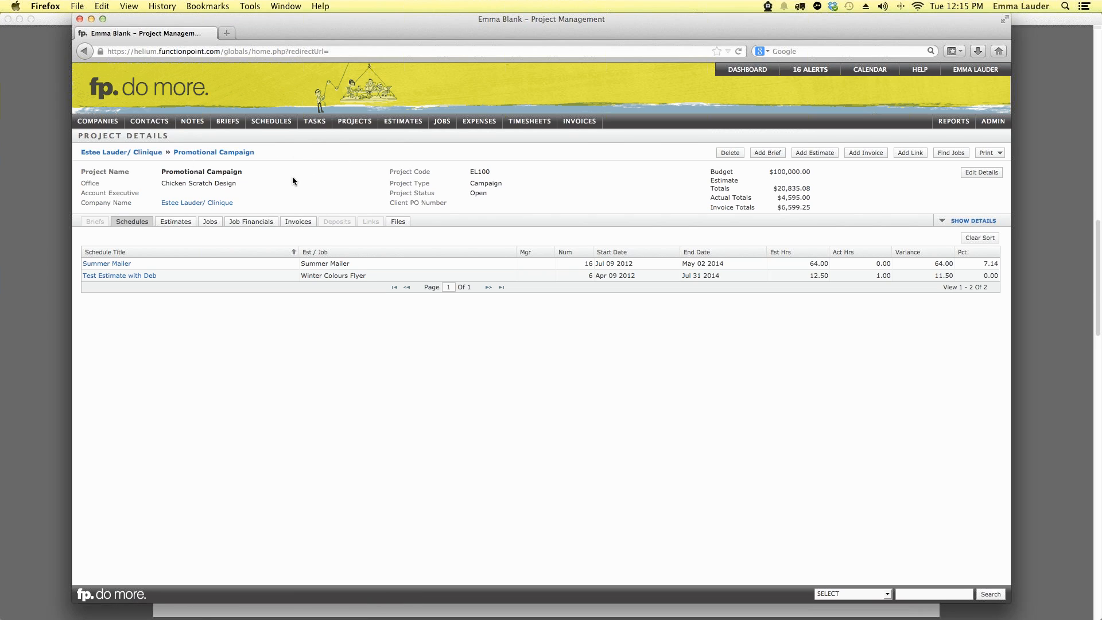
pyautogui.click(251, 224)
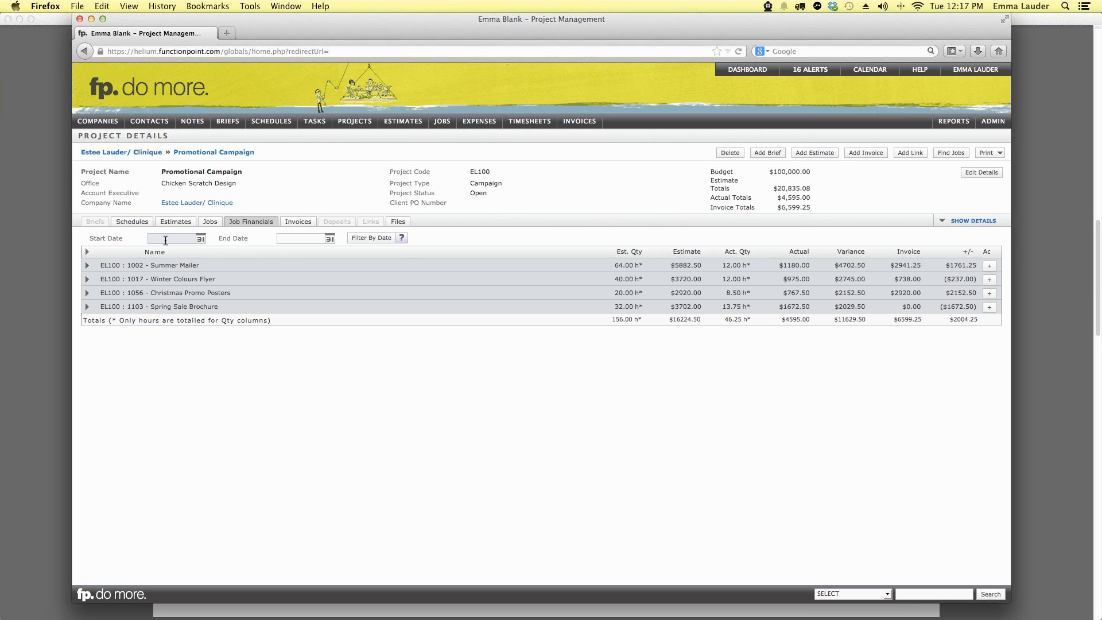
pyautogui.click(283, 238)
pyautogui.click(185, 237)
pyautogui.click(297, 237)
# Step: Open job 1103 Spring Sale Brochure from the project's Jobs list
pyautogui.click(208, 224)
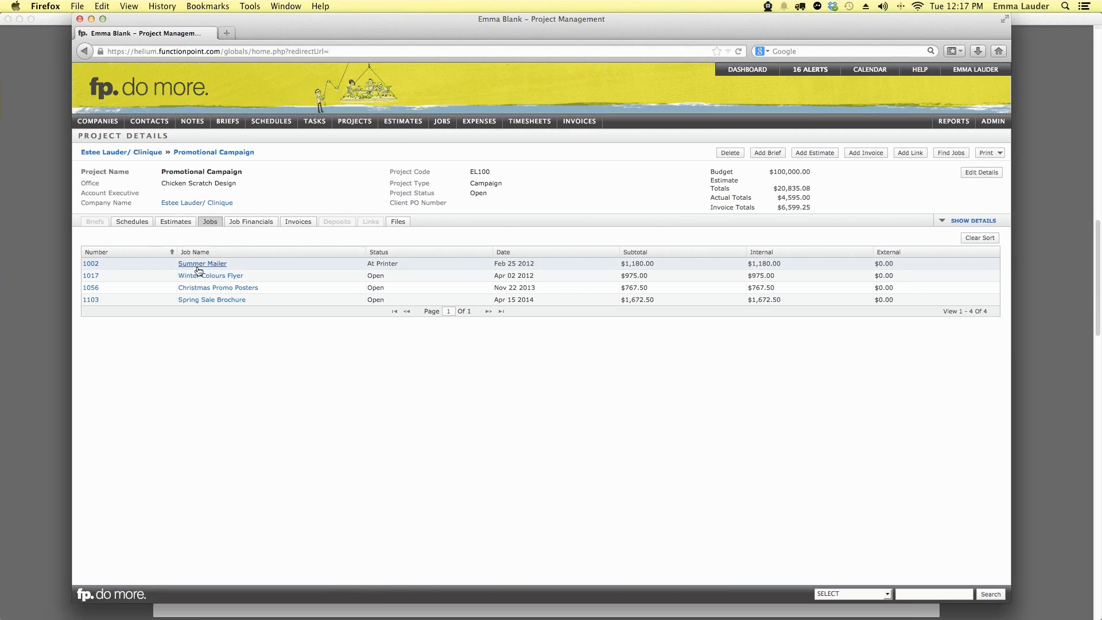
pyautogui.click(206, 304)
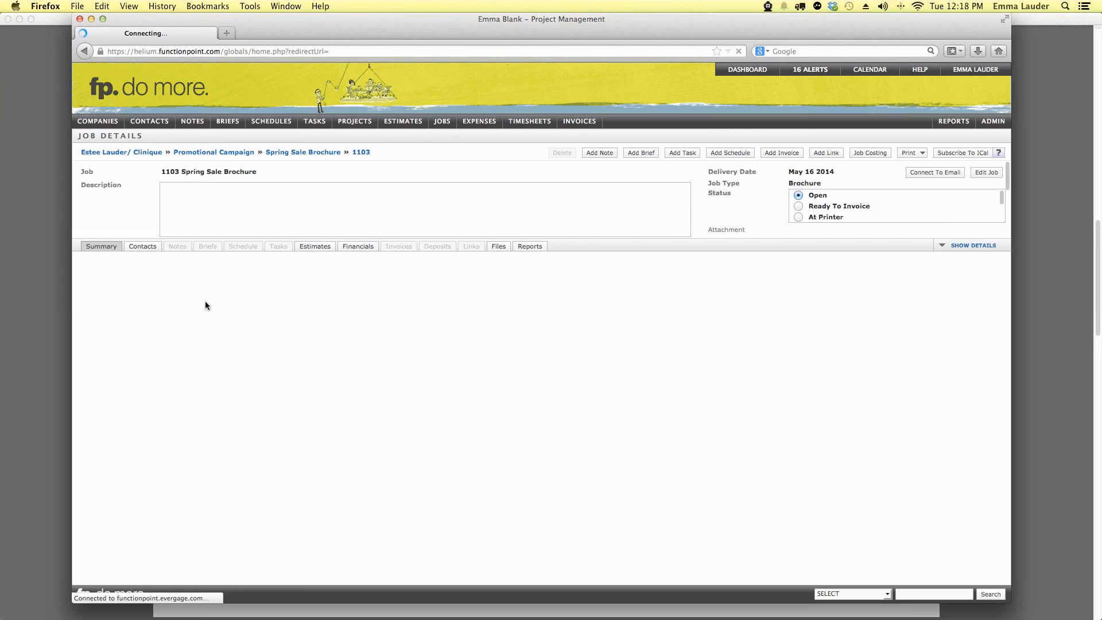
# Step: Show job 1103's Financials, then switch back from Acrobat and bring up the HELP menu
pyautogui.click(361, 246)
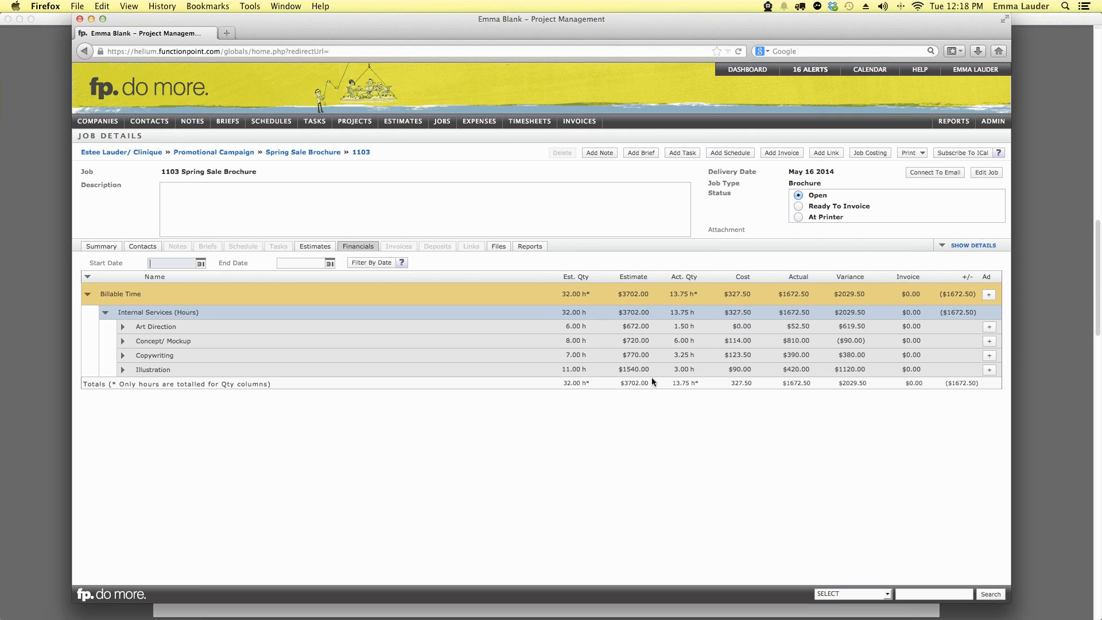
pyautogui.click(302, 263)
pyautogui.click(171, 262)
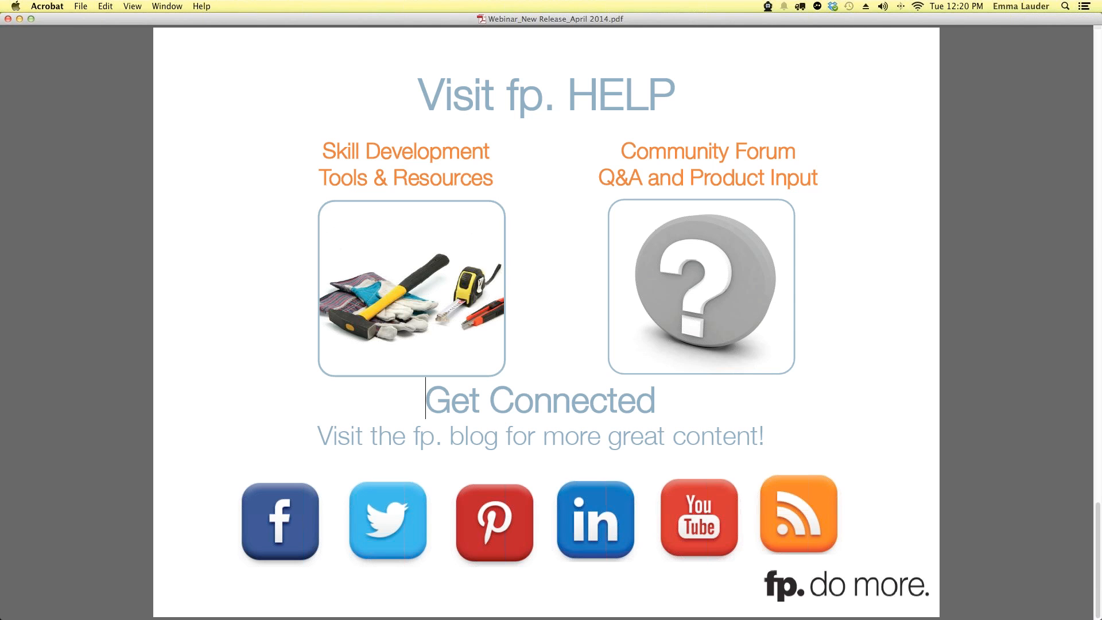
pyautogui.press('super+Tab')
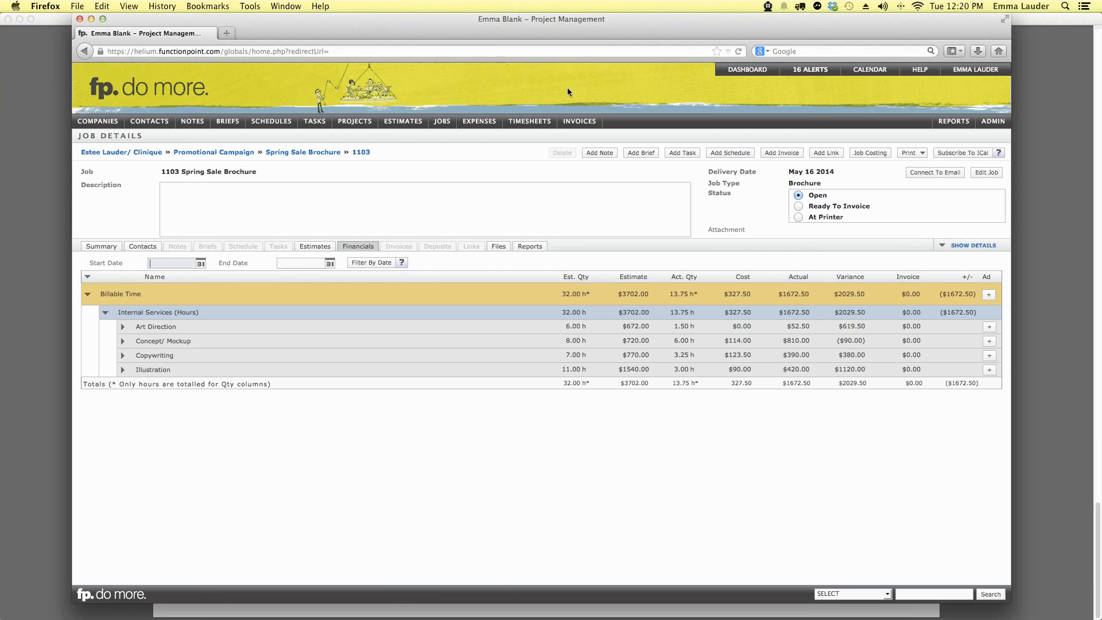
pyautogui.moveTo(918, 71)
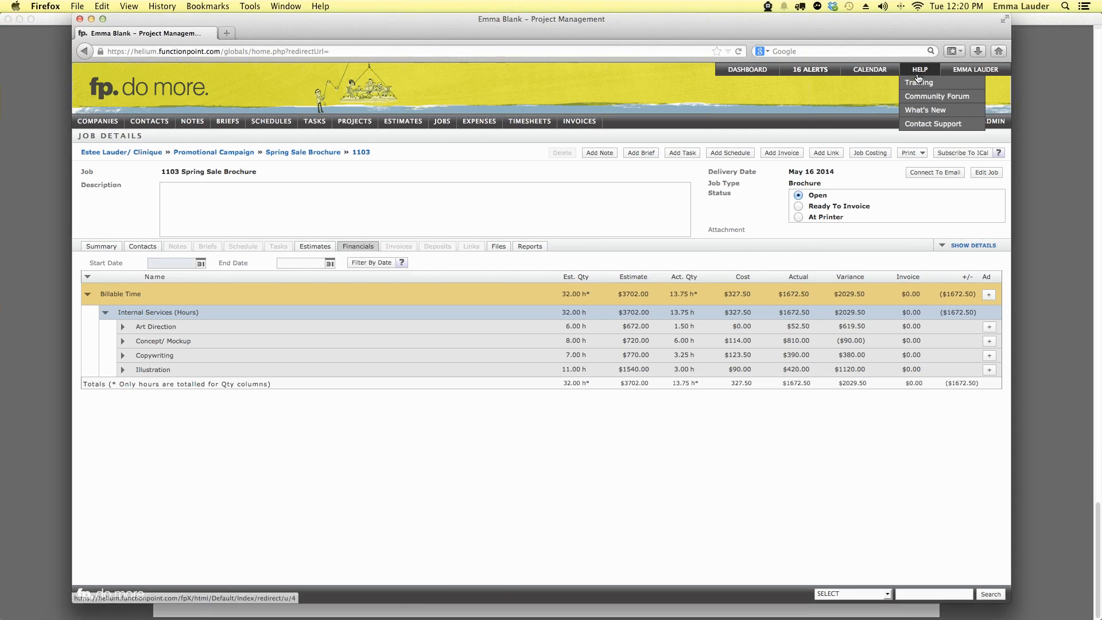